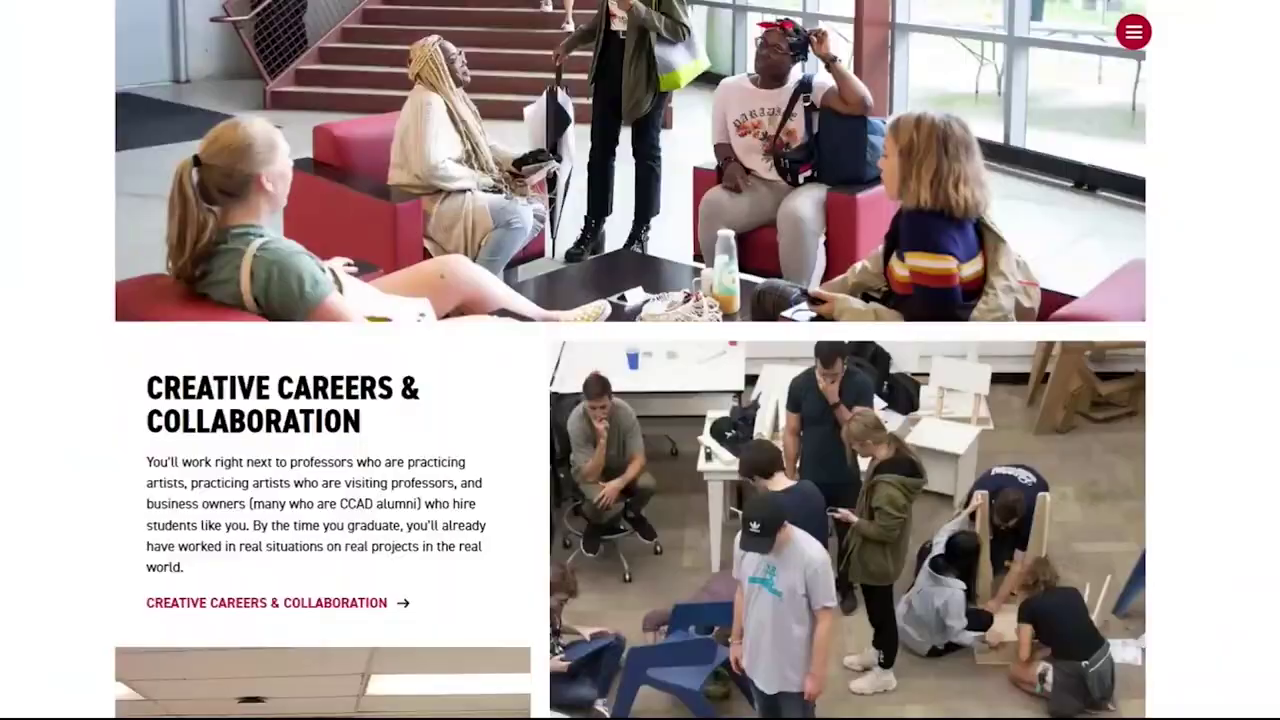
Search DuckDuckGo for 'ccad library' and open the Home - CCAD Library & IT Website result.
scroll(630, 360, down, 15)
scroll(640, 360, down, 18)
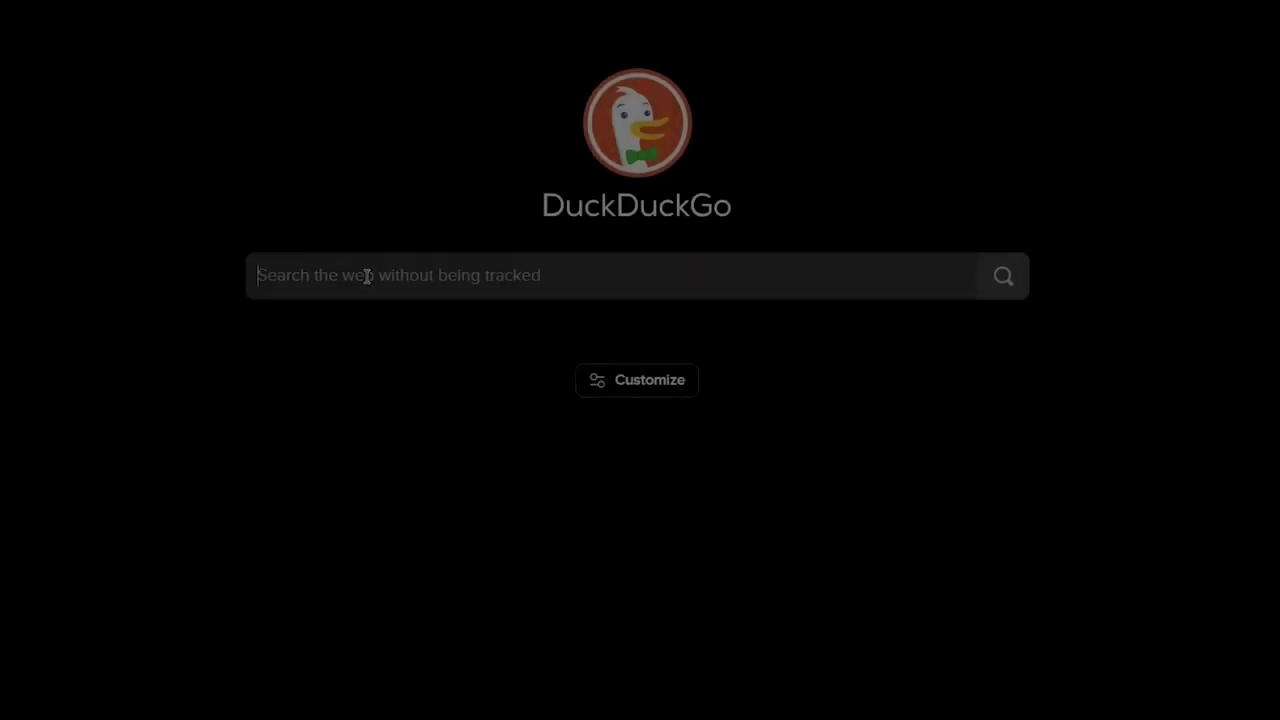
text(ccad librar)
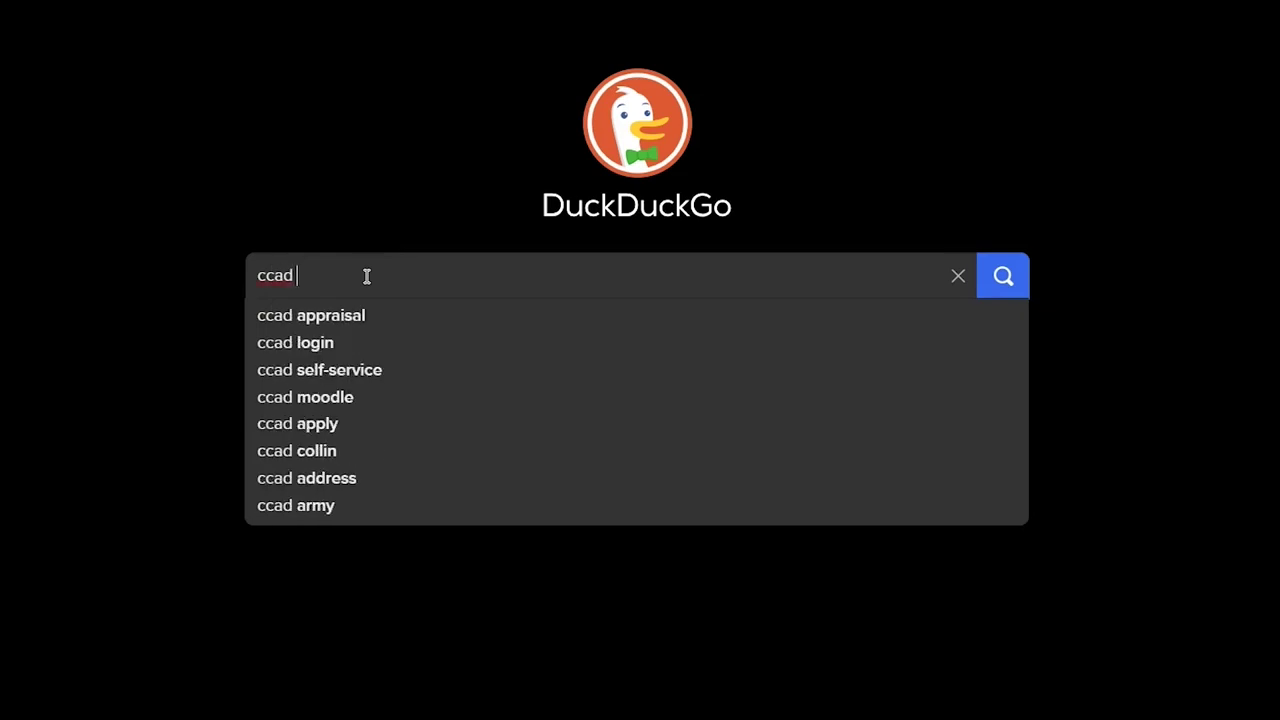
text(y)
key(Return)
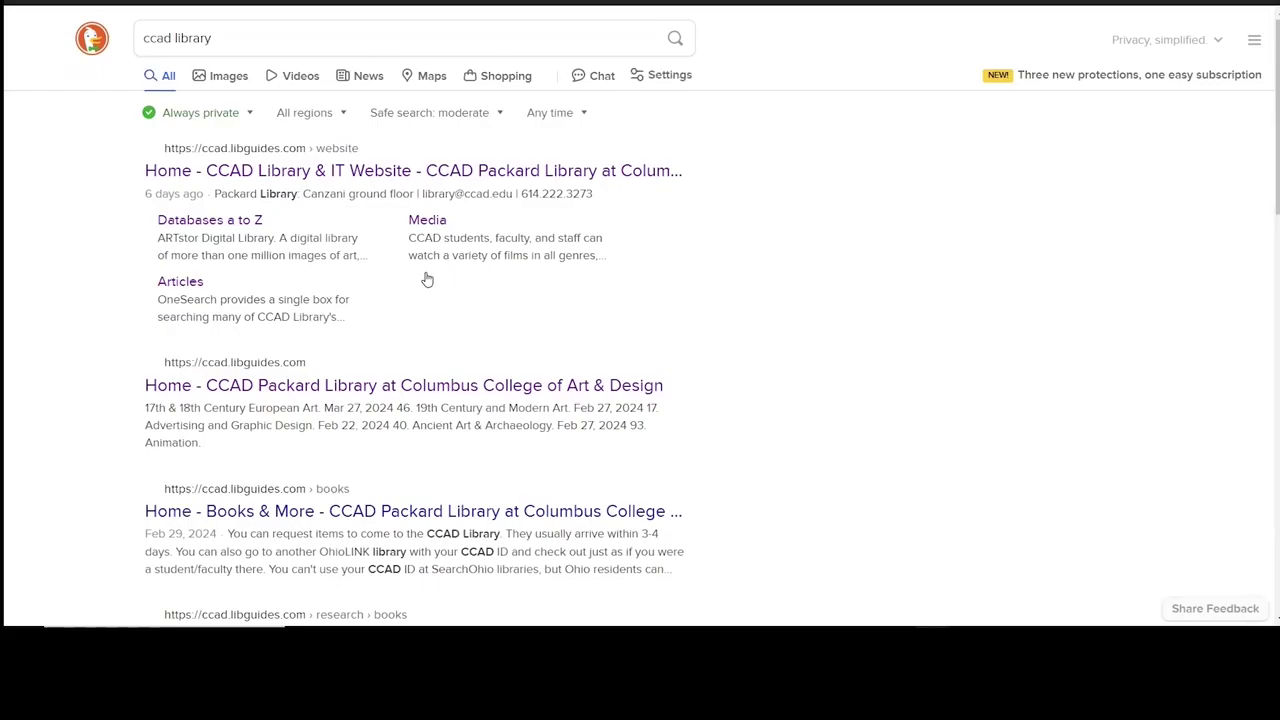
click(397, 185)
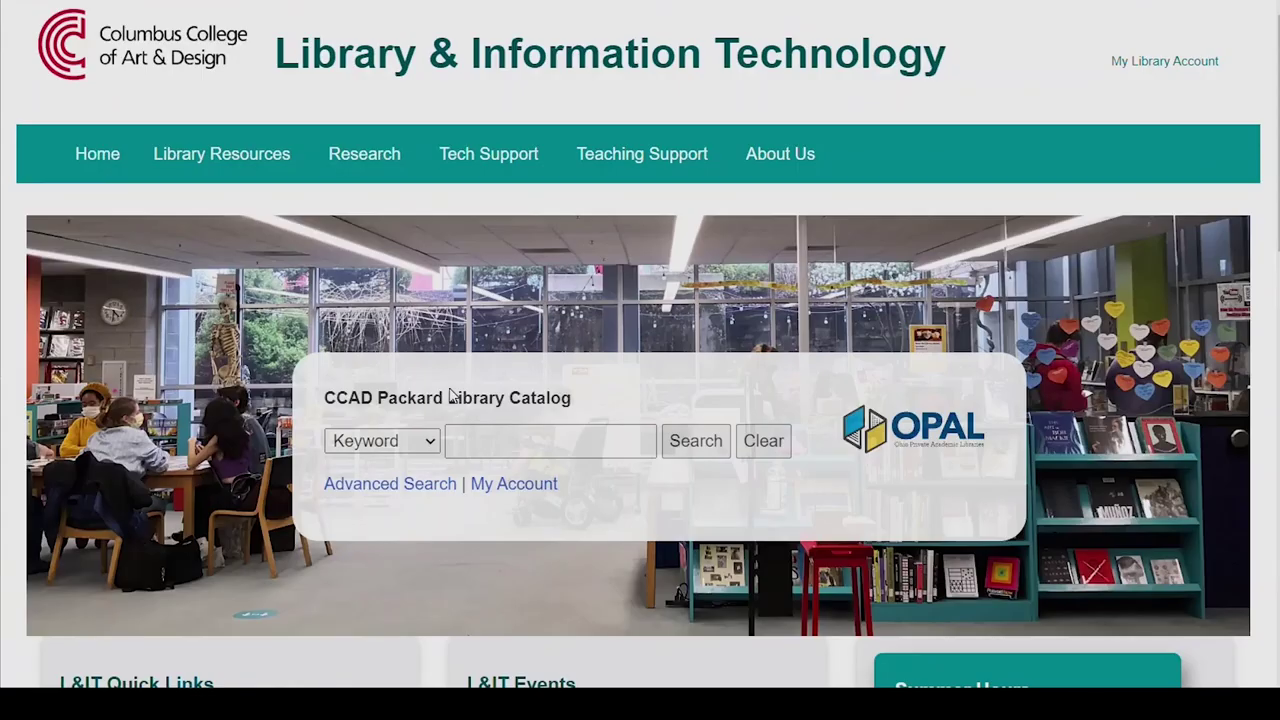
Go to the Articles page under Library Resources and scroll down to the research databases.
mouse_move(258, 165)
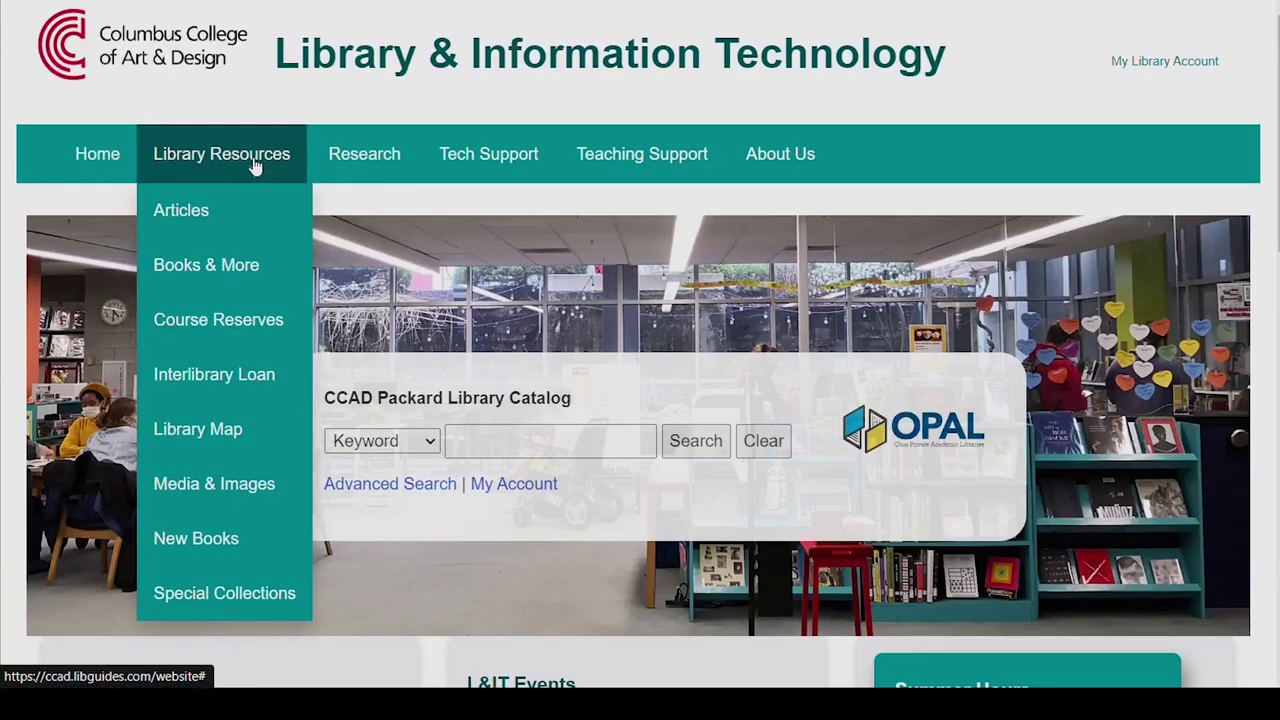
click(232, 212)
scroll(670, 340, down, 2)
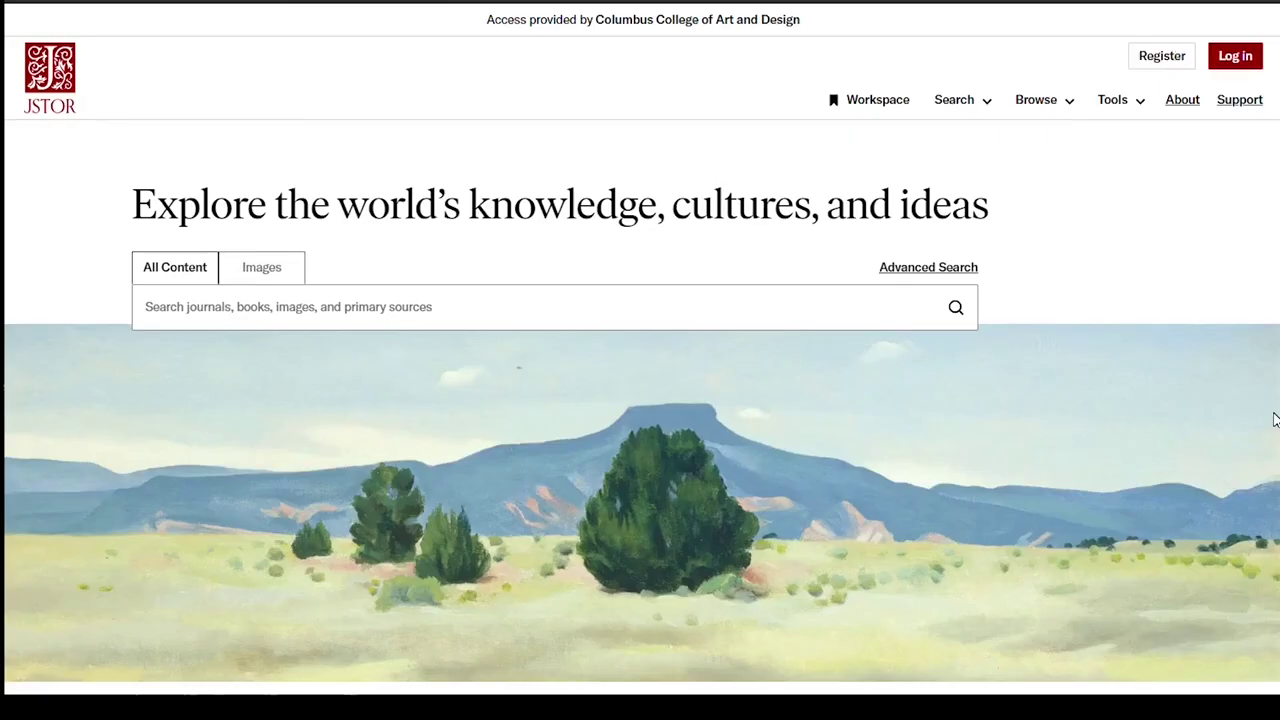
Scroll down through the JSTOR home page sections and back up to the top.
scroll(1273, 420, down, 2)
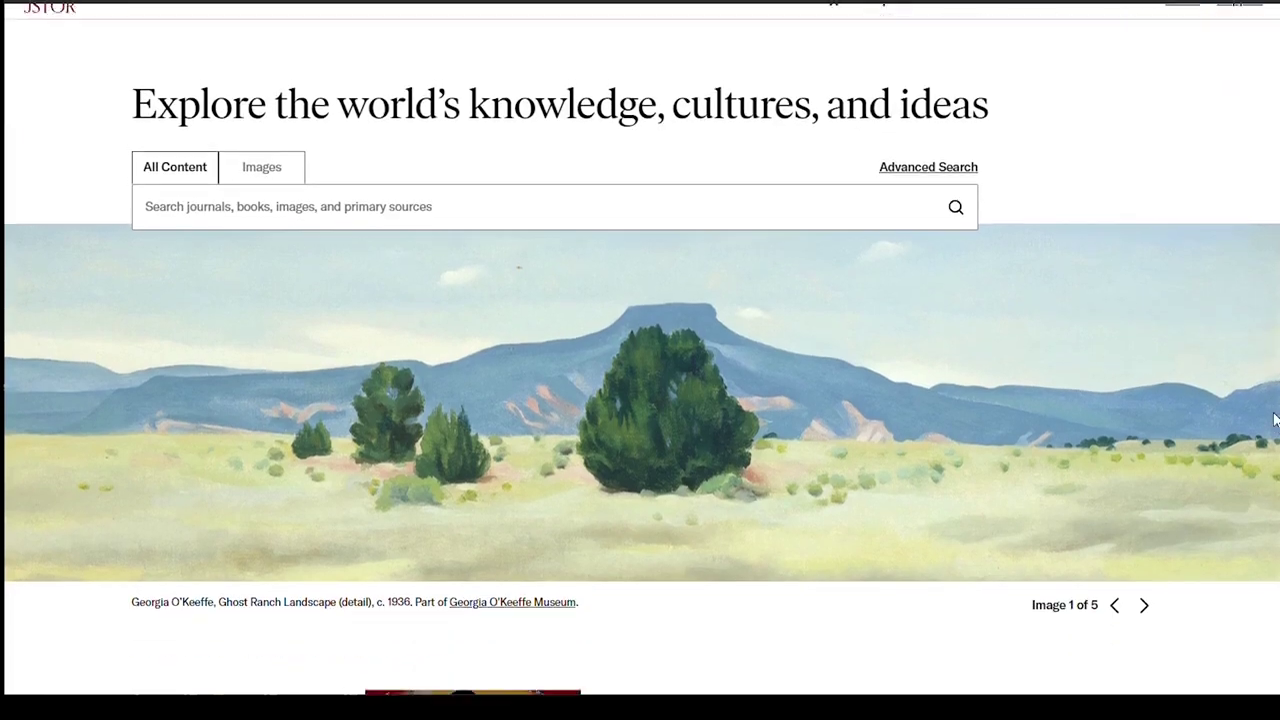
scroll(1273, 420, down, 2)
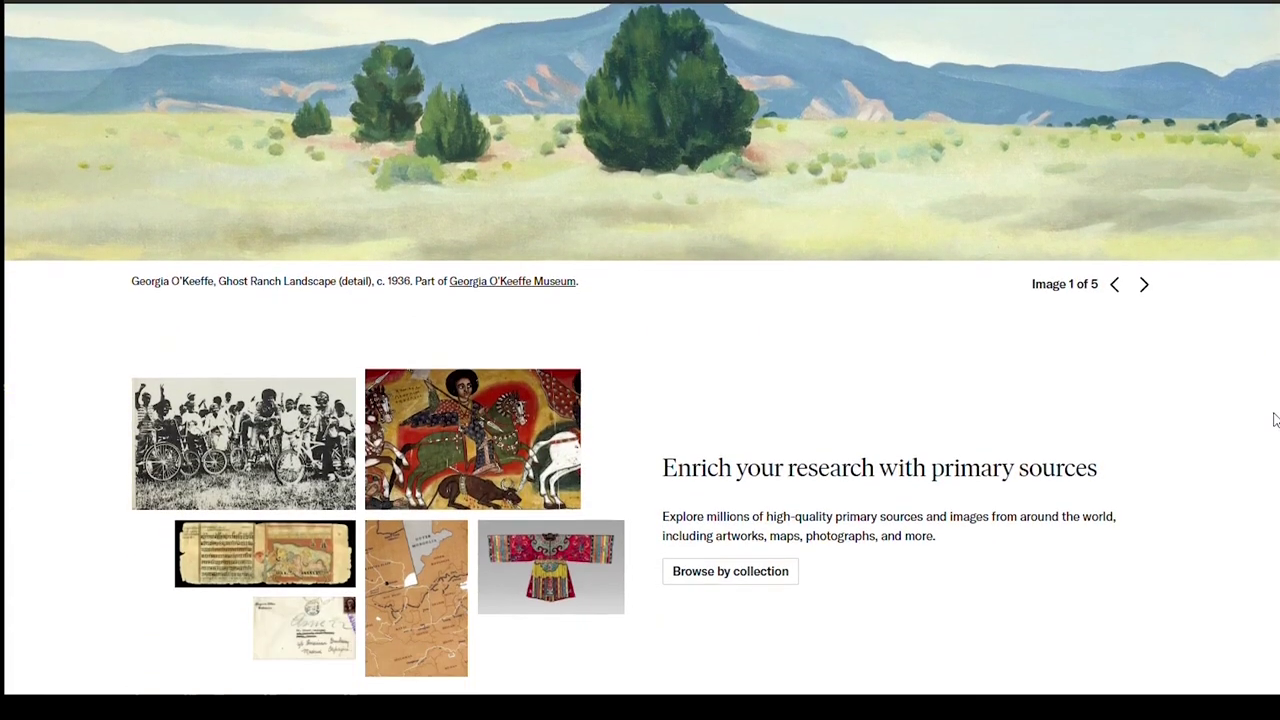
scroll(1273, 420, down, 4)
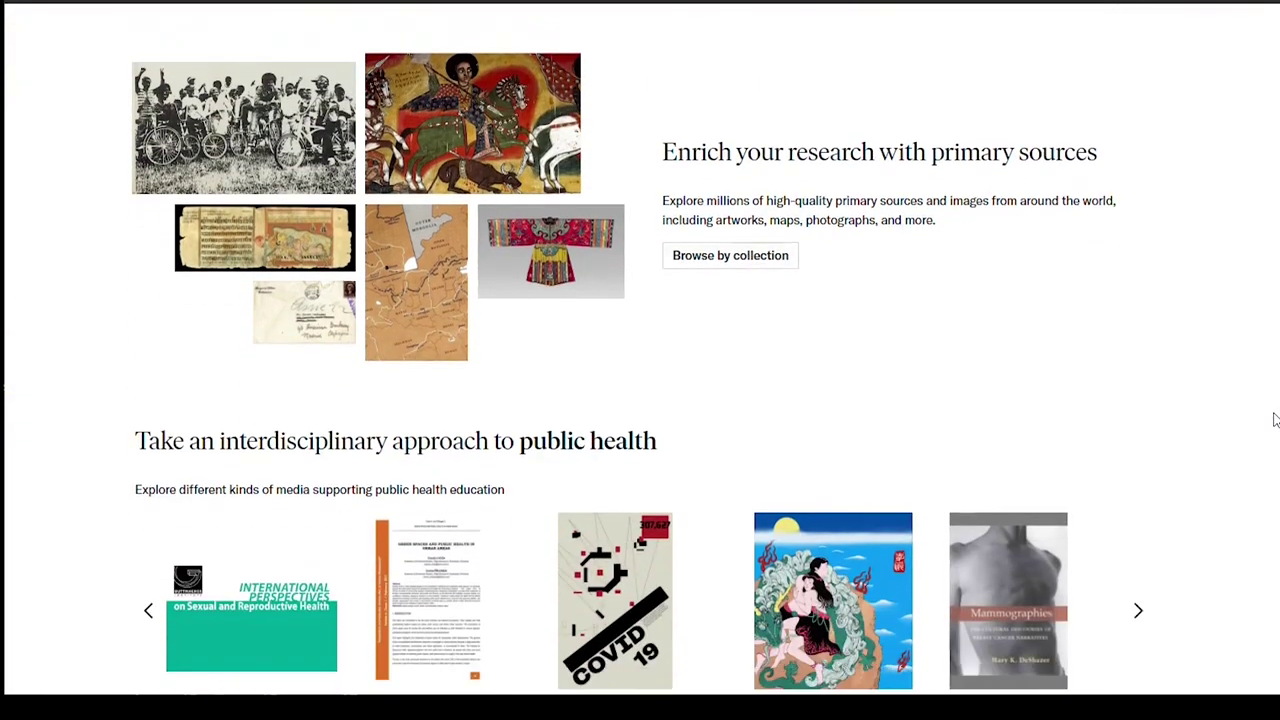
scroll(1273, 420, down, 1)
scroll(1273, 420, up, 6)
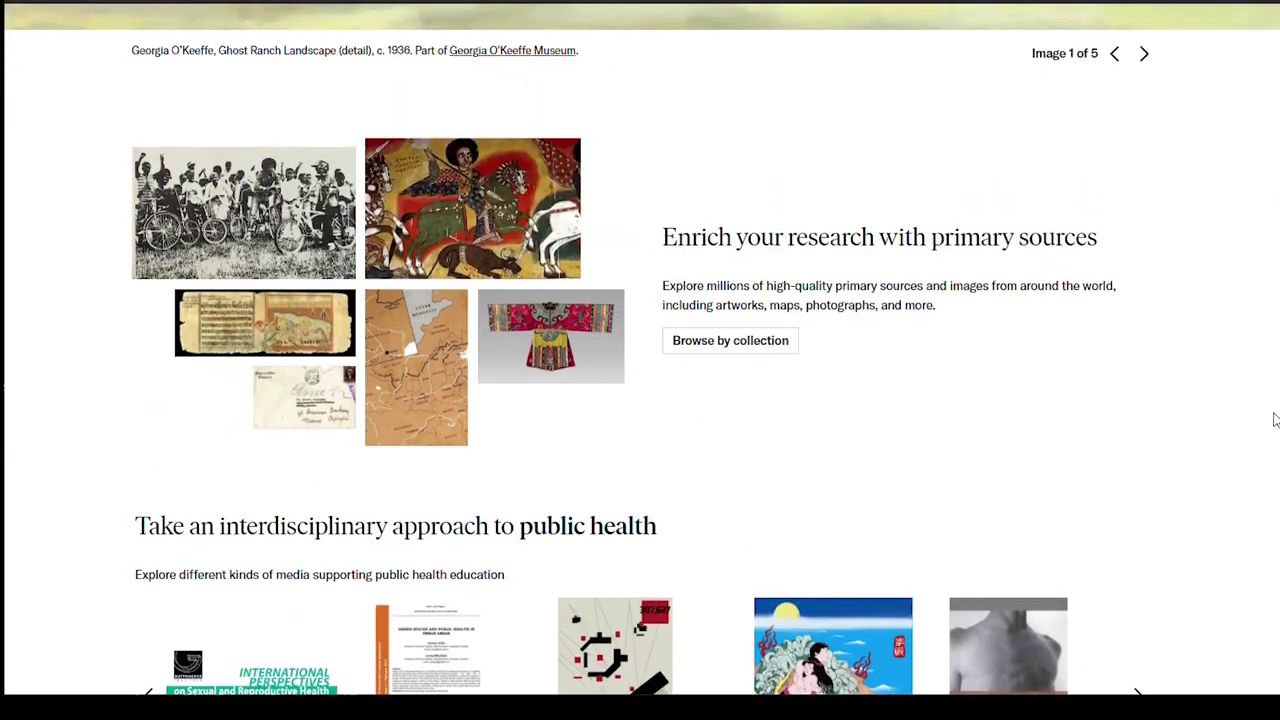
scroll(1273, 420, up, 2)
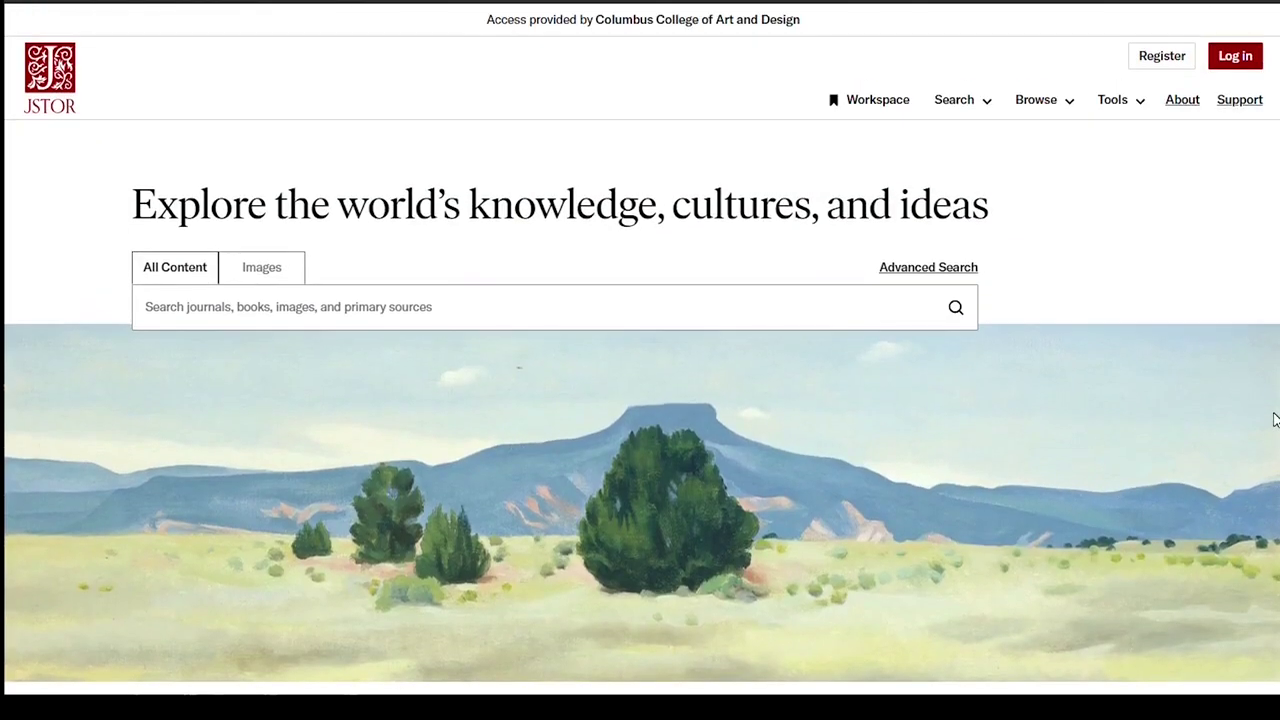
In Advanced Search, enter 'leonora carrington' AND 'tarot', searching all fields.
click(929, 267)
text(leonora carrington)
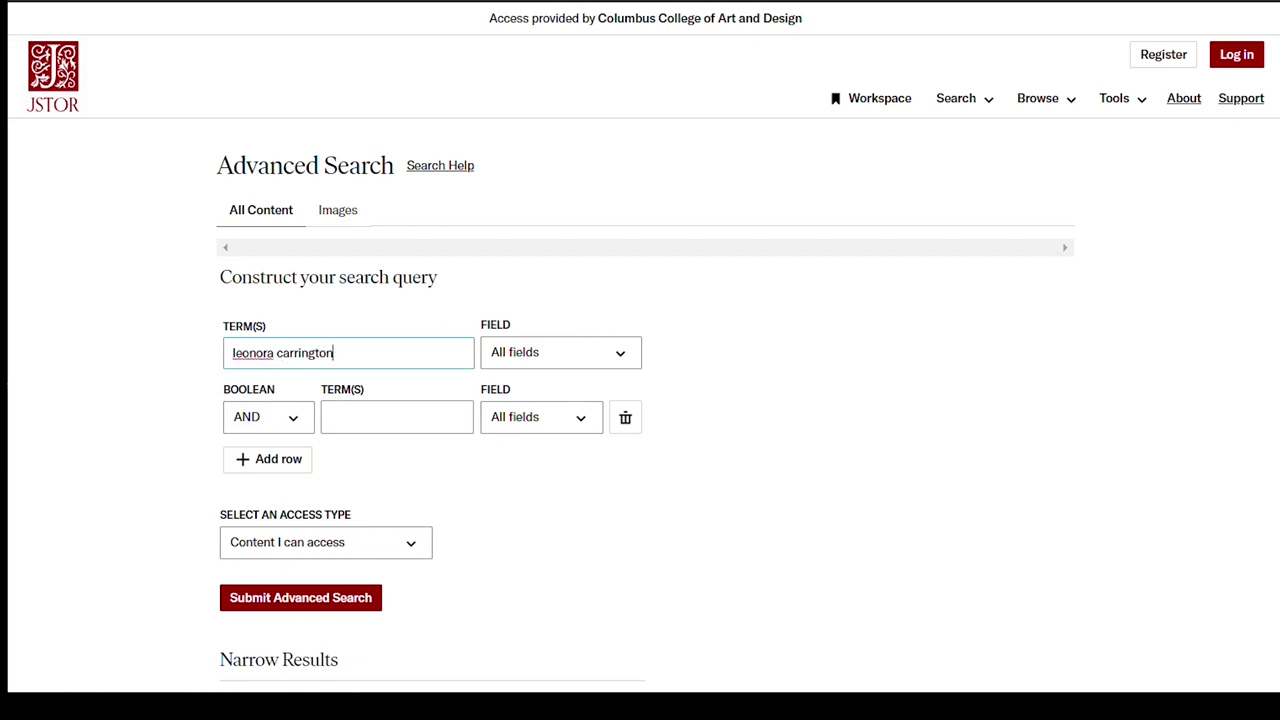
click(397, 417)
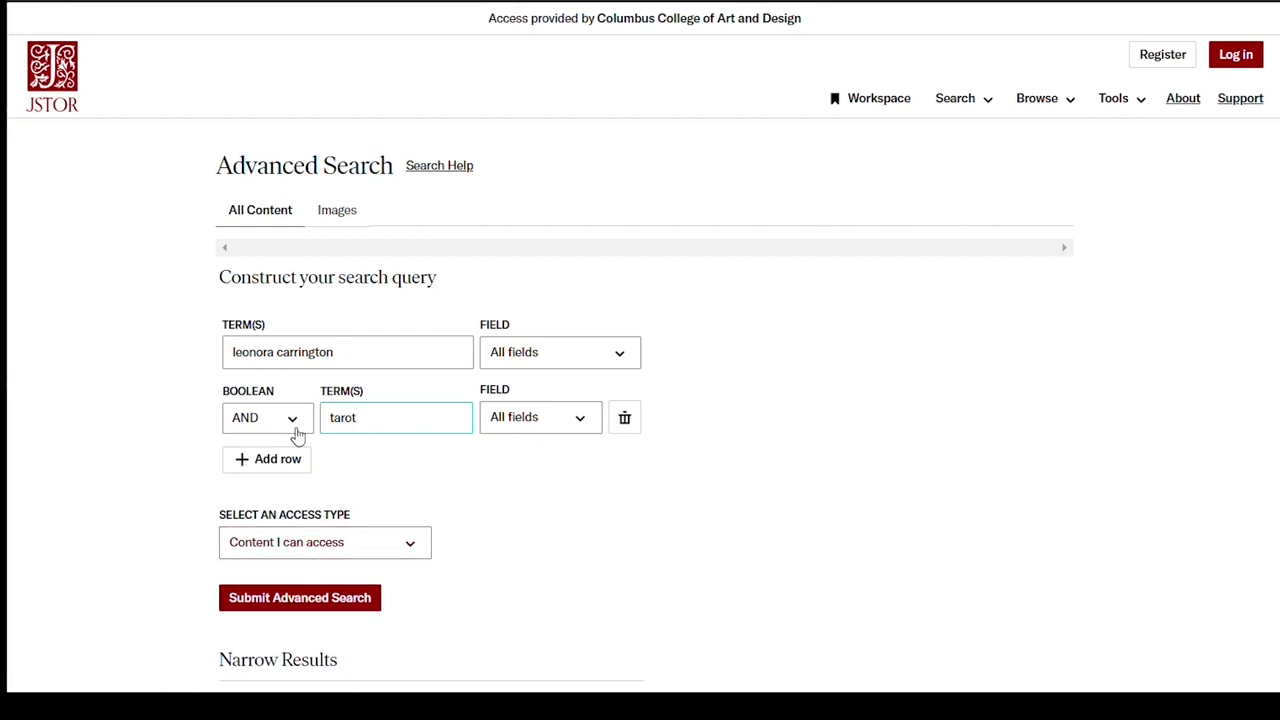
click(283, 426)
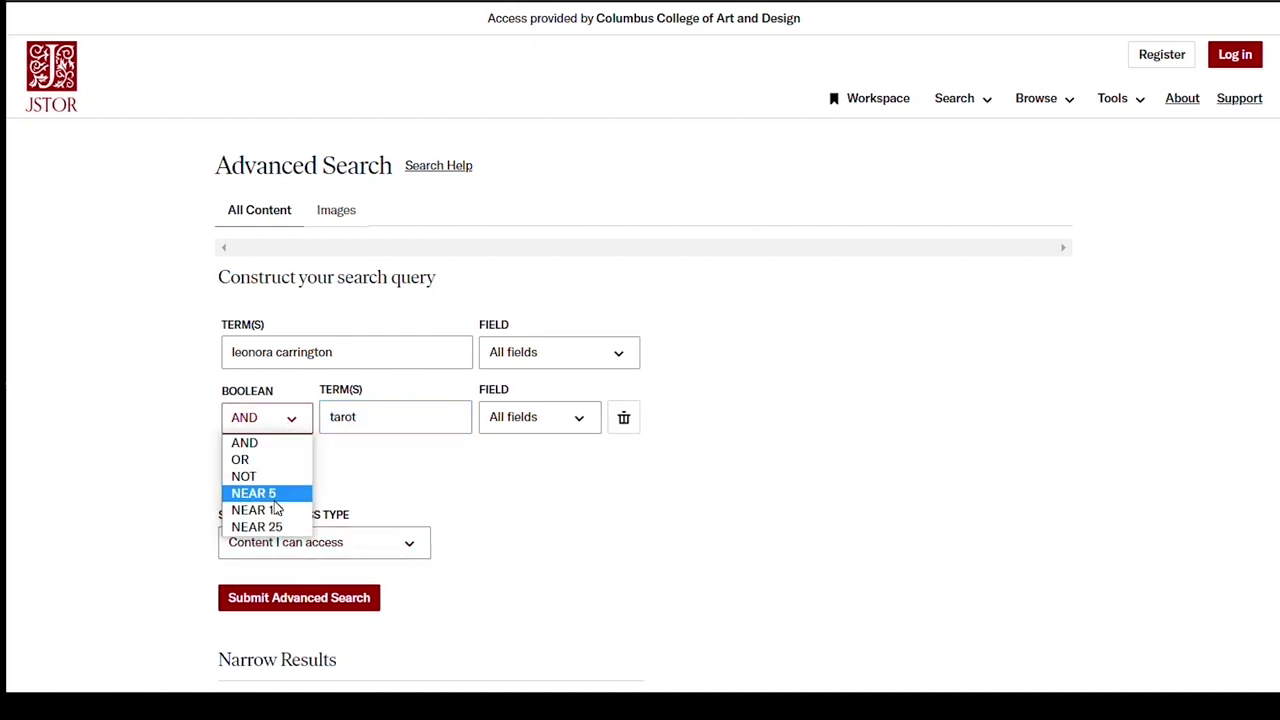
click(272, 428)
click(543, 428)
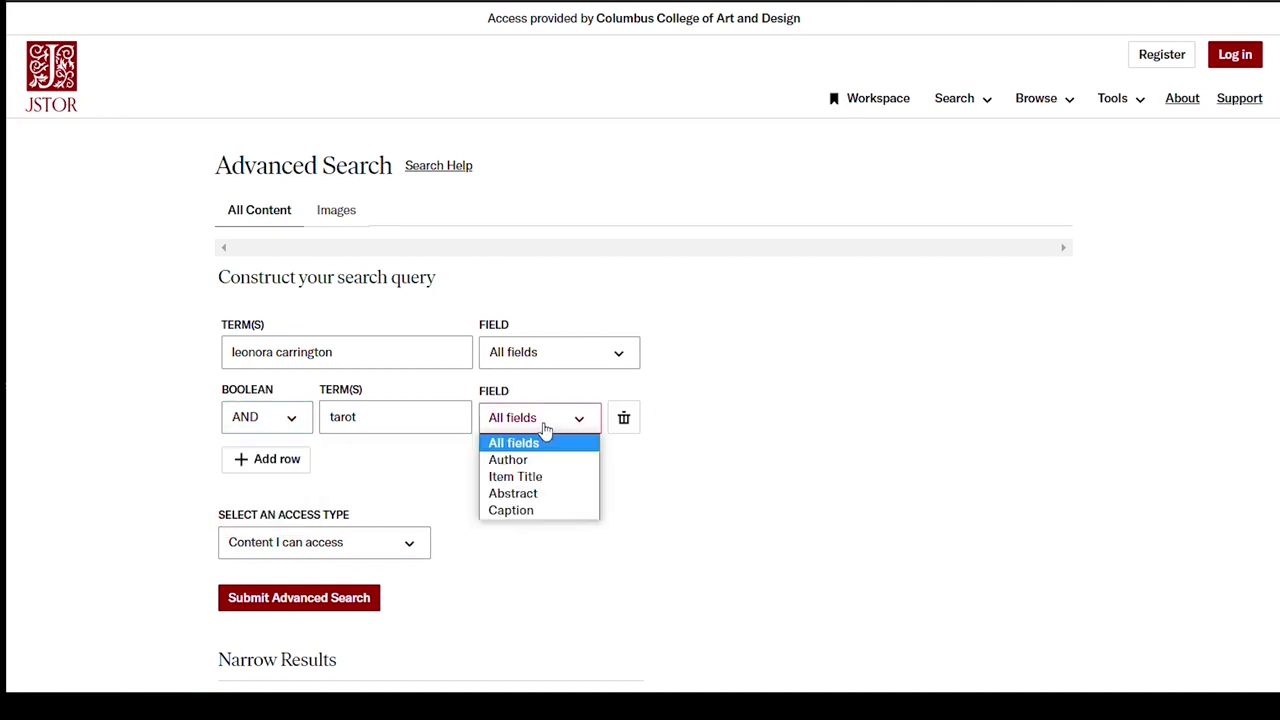
click(545, 430)
scroll(540, 466, down, 2)
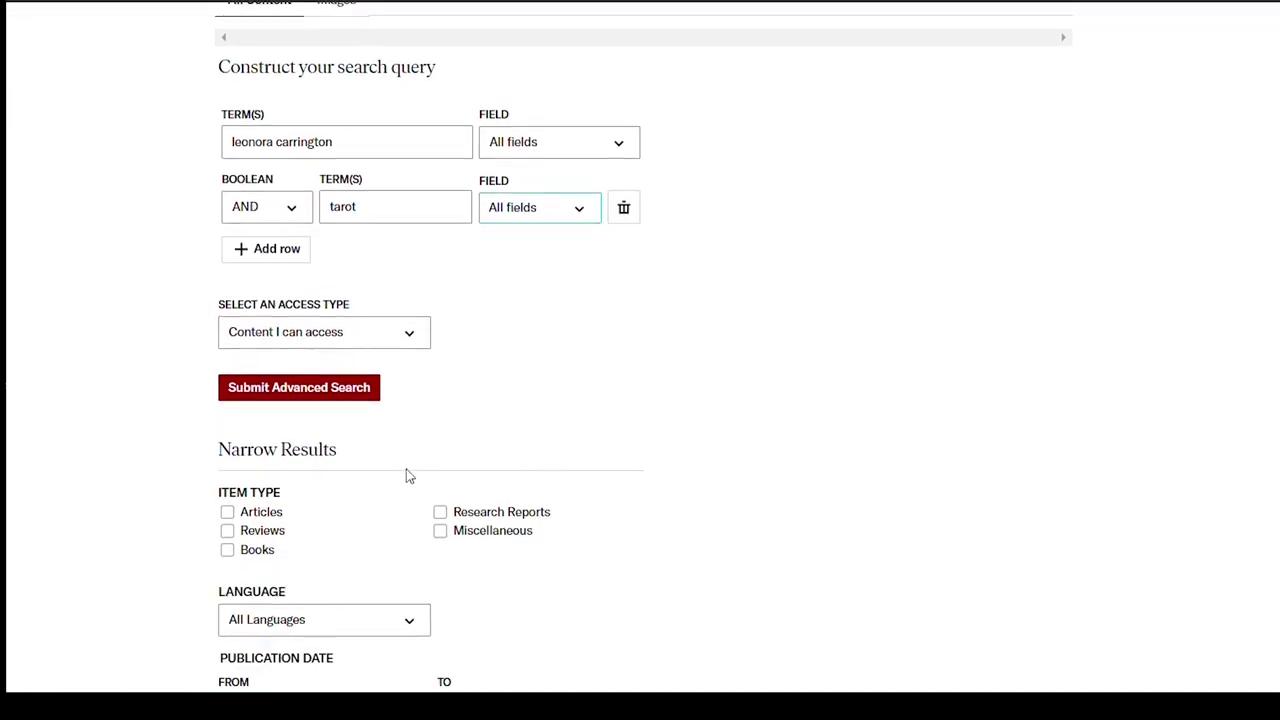
Limit the search to English-language content and submit it.
click(272, 518)
click(258, 556)
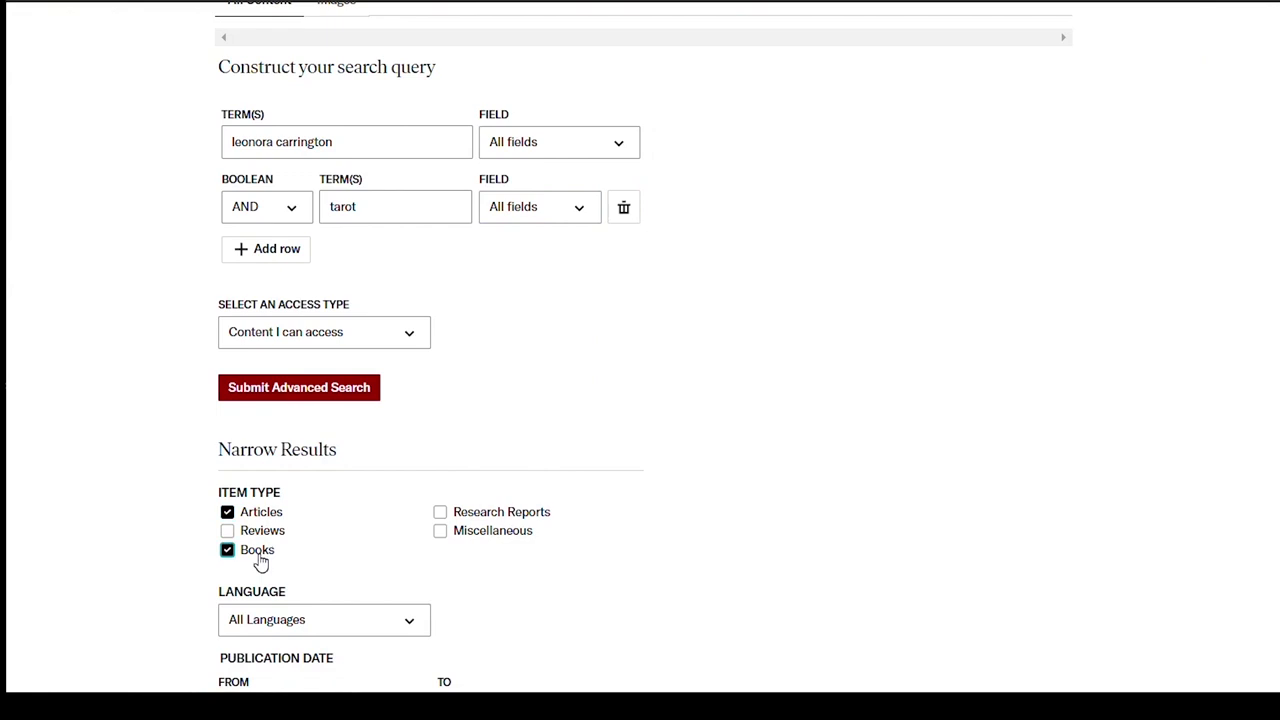
click(260, 556)
click(242, 515)
click(240, 626)
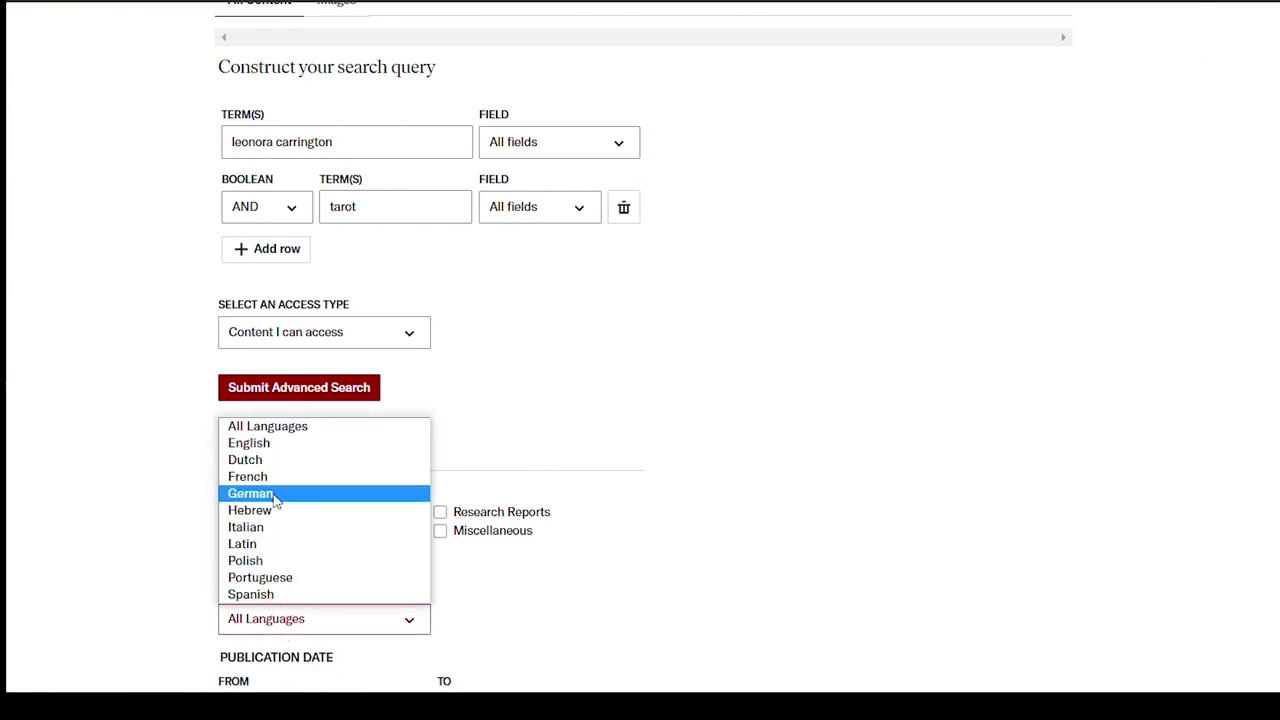
click(265, 449)
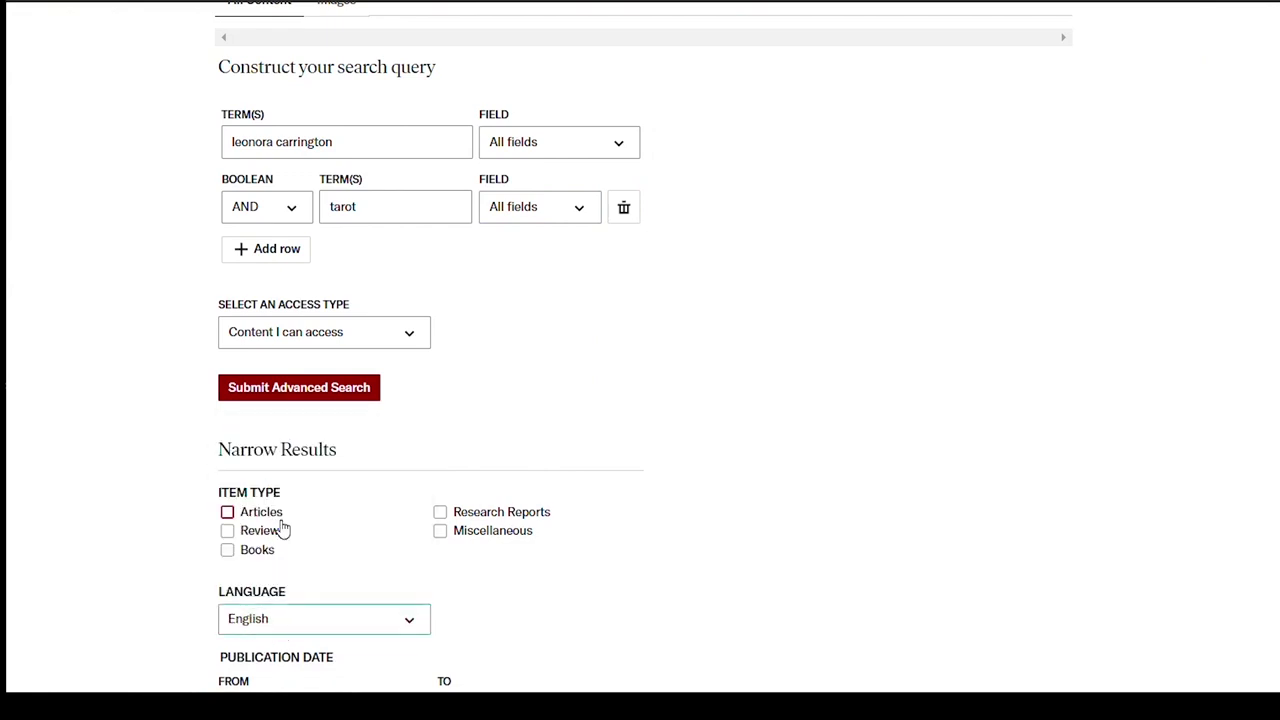
click(266, 404)
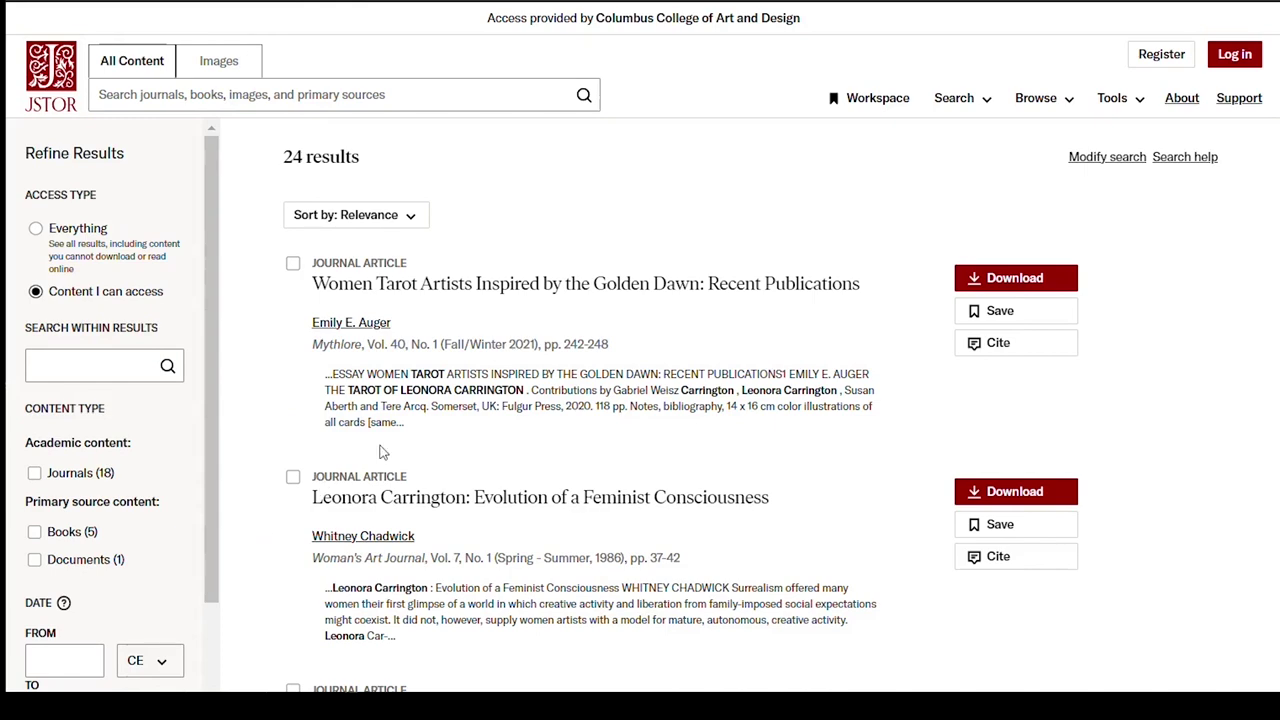
Open 'Leonora Carrington: Evolution of a Feminist Consciousness' and preview its item details, search matches and references.
click(425, 500)
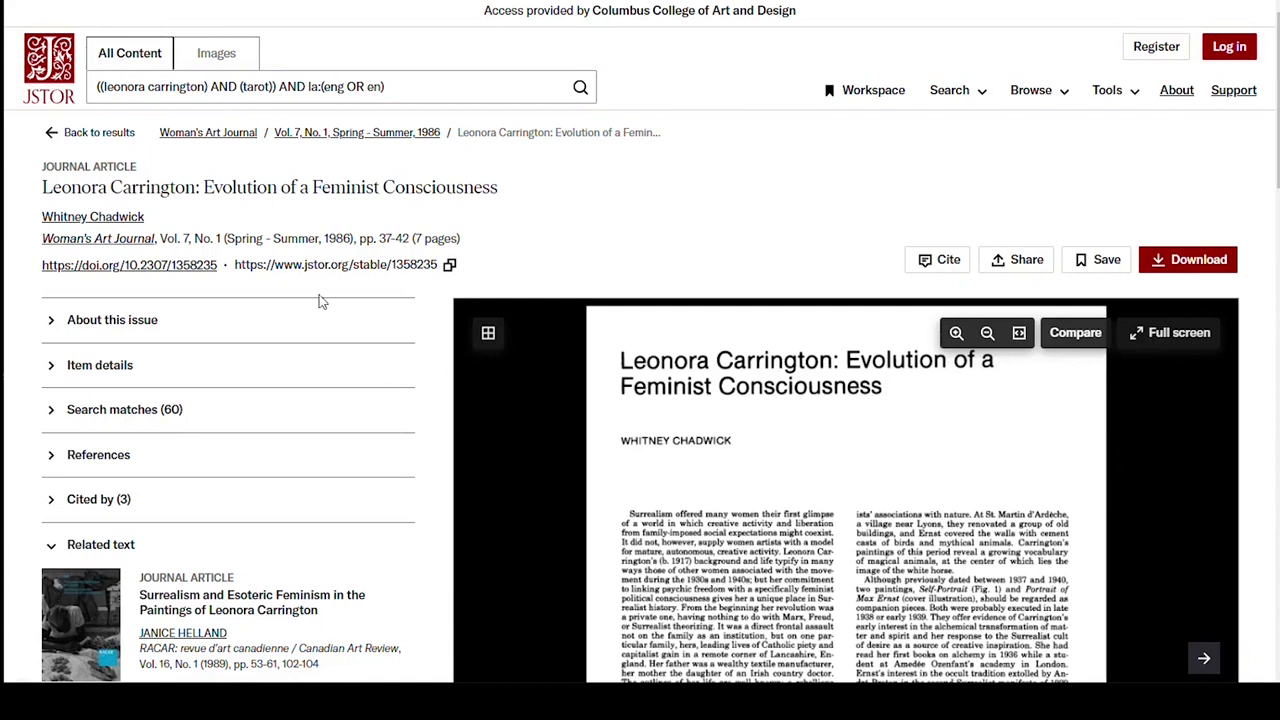
click(108, 367)
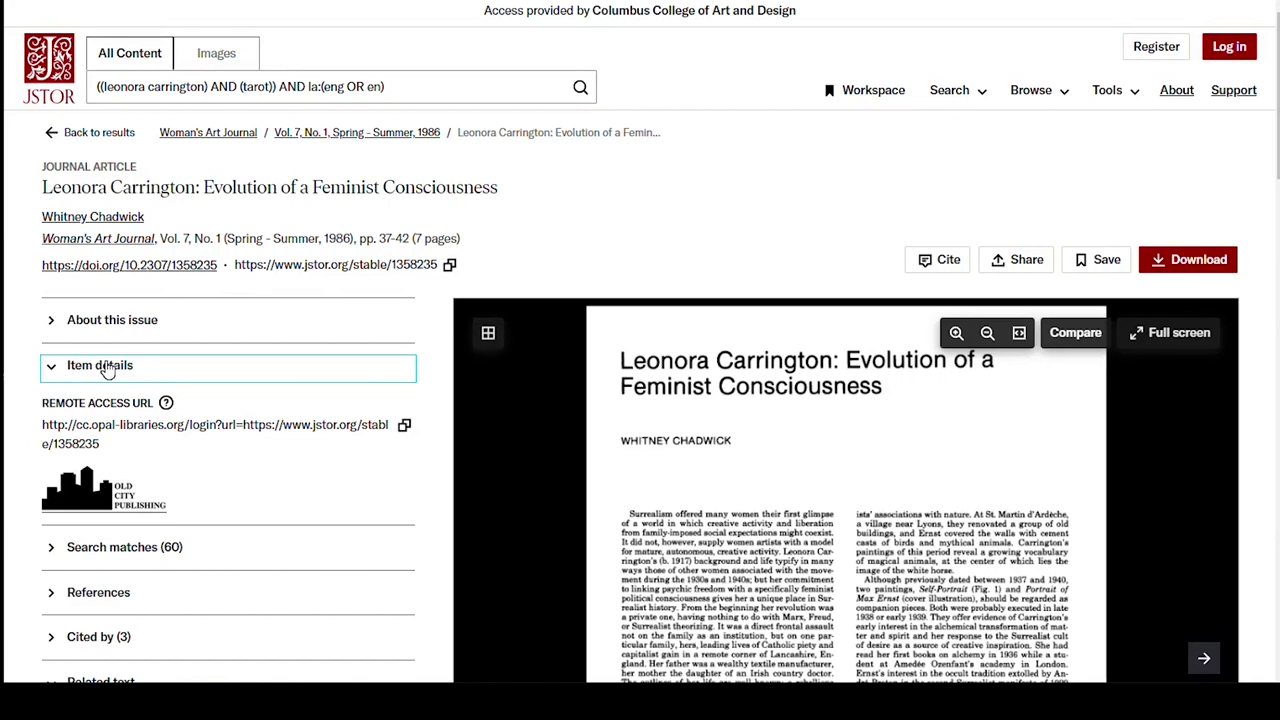
click(108, 367)
click(110, 415)
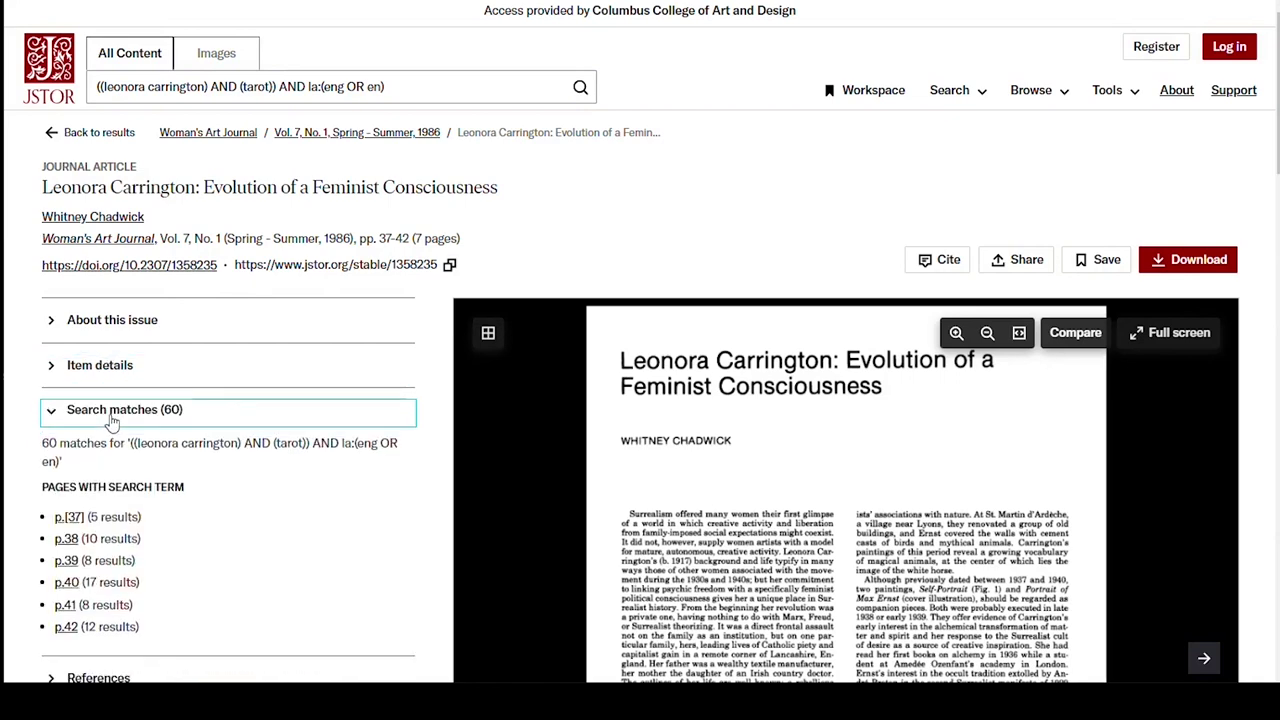
click(112, 420)
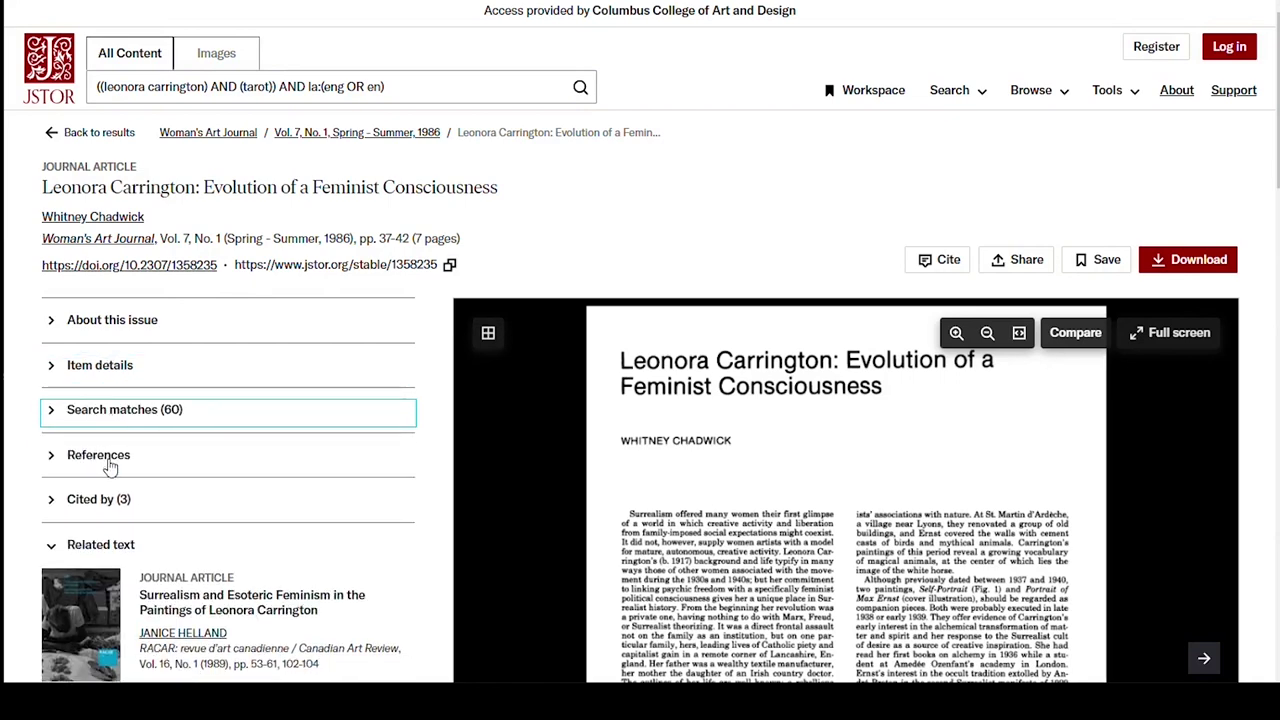
click(110, 458)
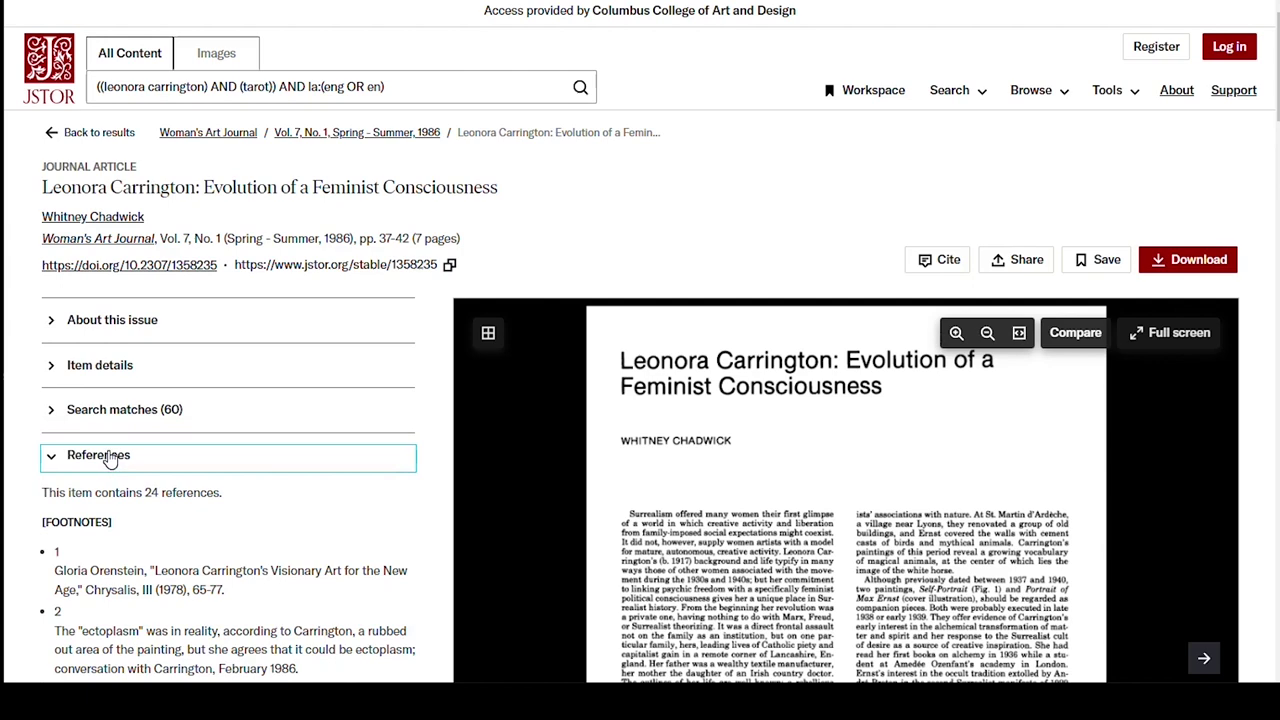
click(110, 458)
Bring up the article's MLA, Chicago and APA citations.
scroll(127, 533, down, 2)
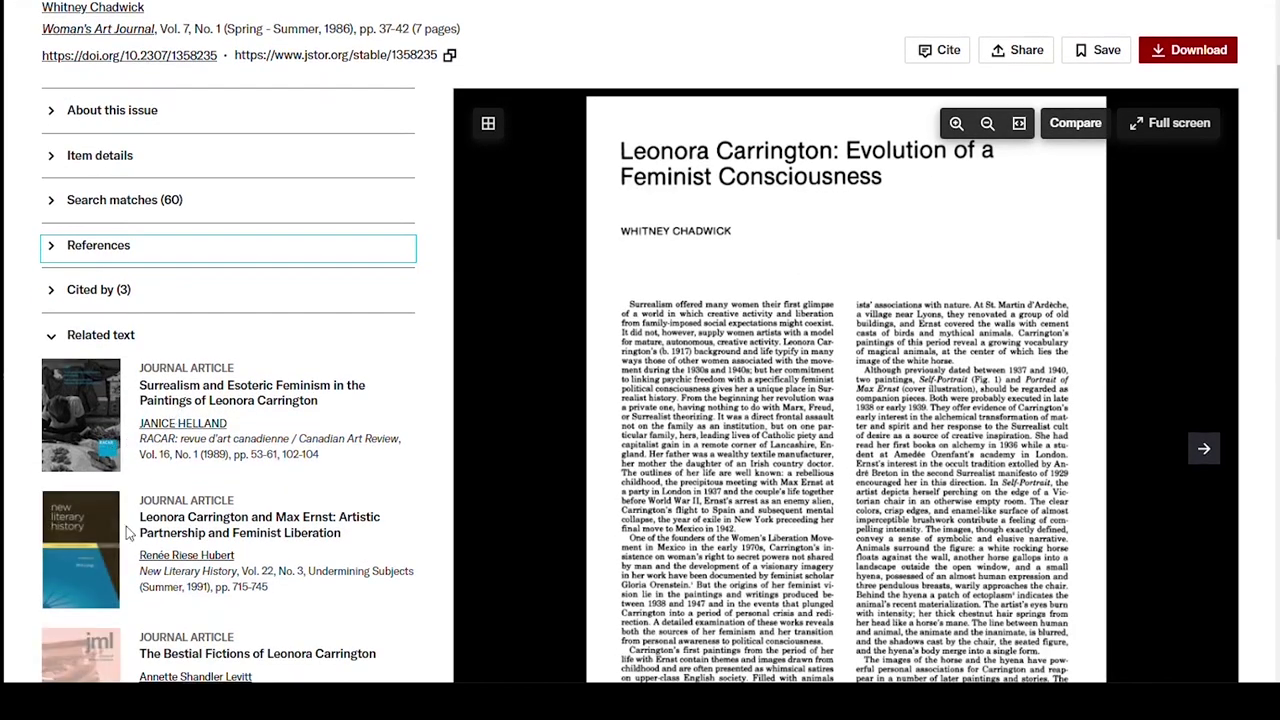
scroll(200, 432, up, 2)
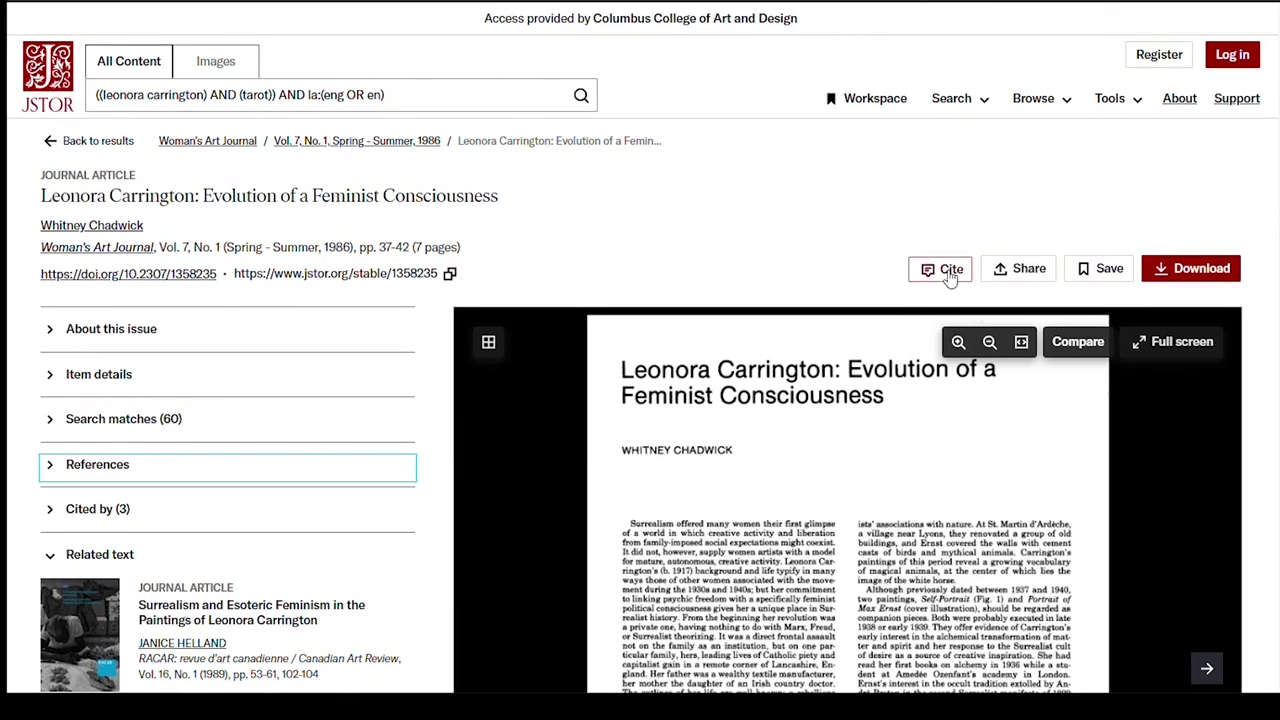
click(950, 270)
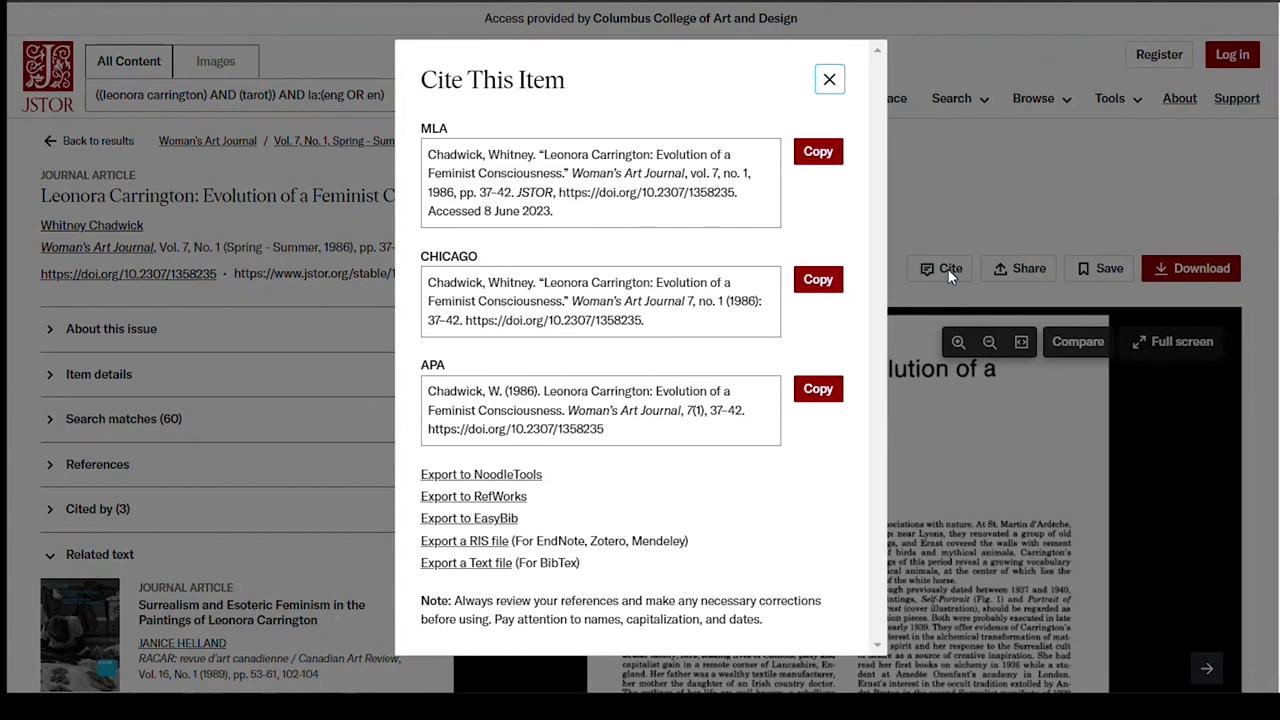
Close the Cite This Item dialog to return to the article page.
click(829, 79)
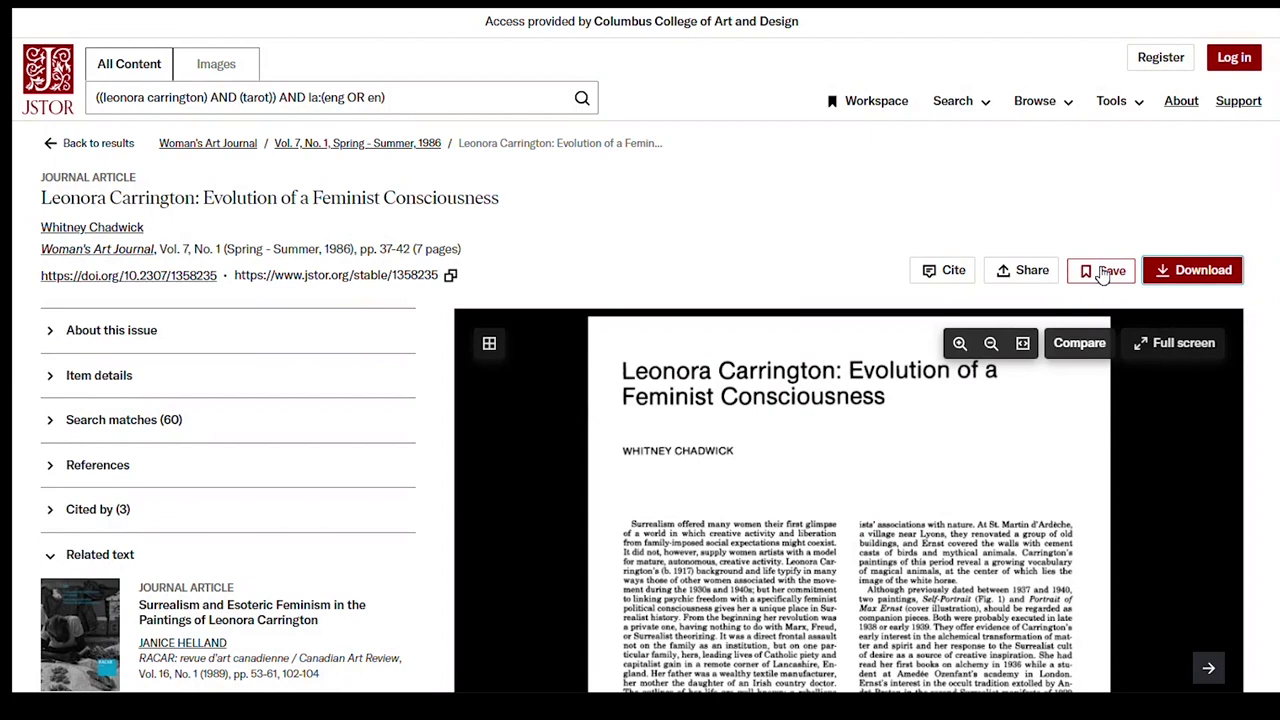
Save the article to Workspace, logging in through the college institution or free registration.
click(1103, 275)
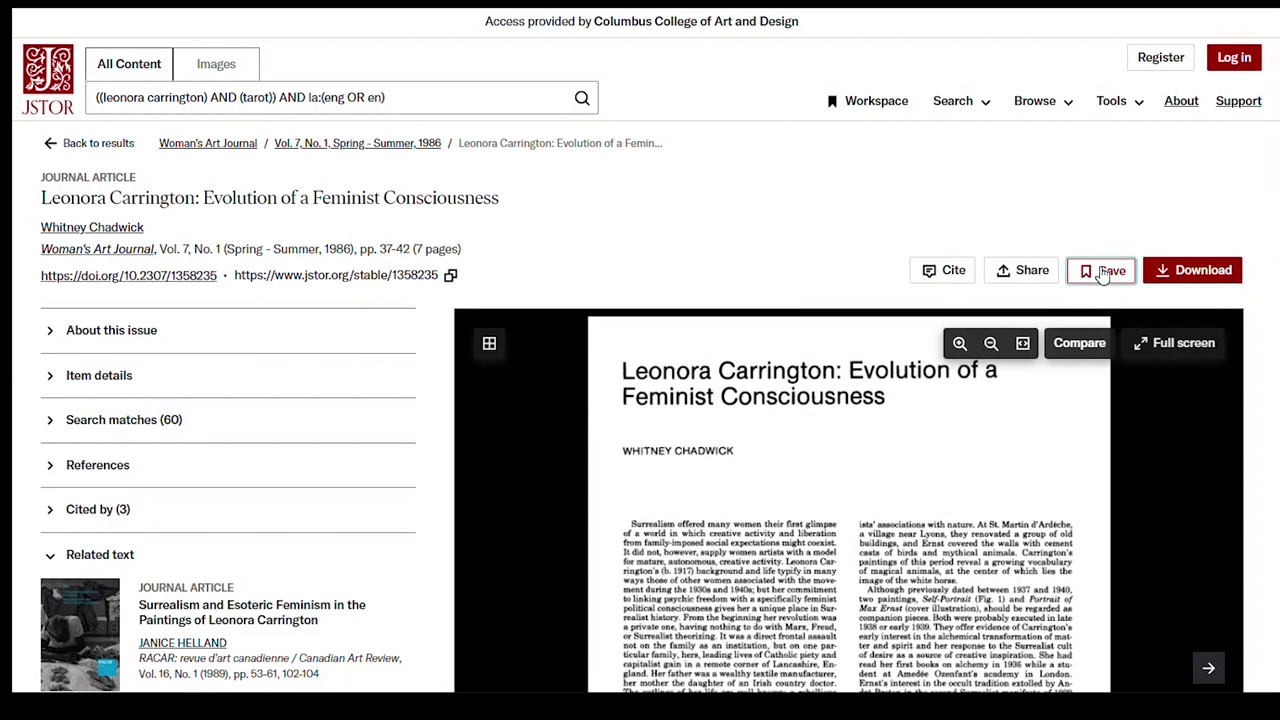
click(1103, 273)
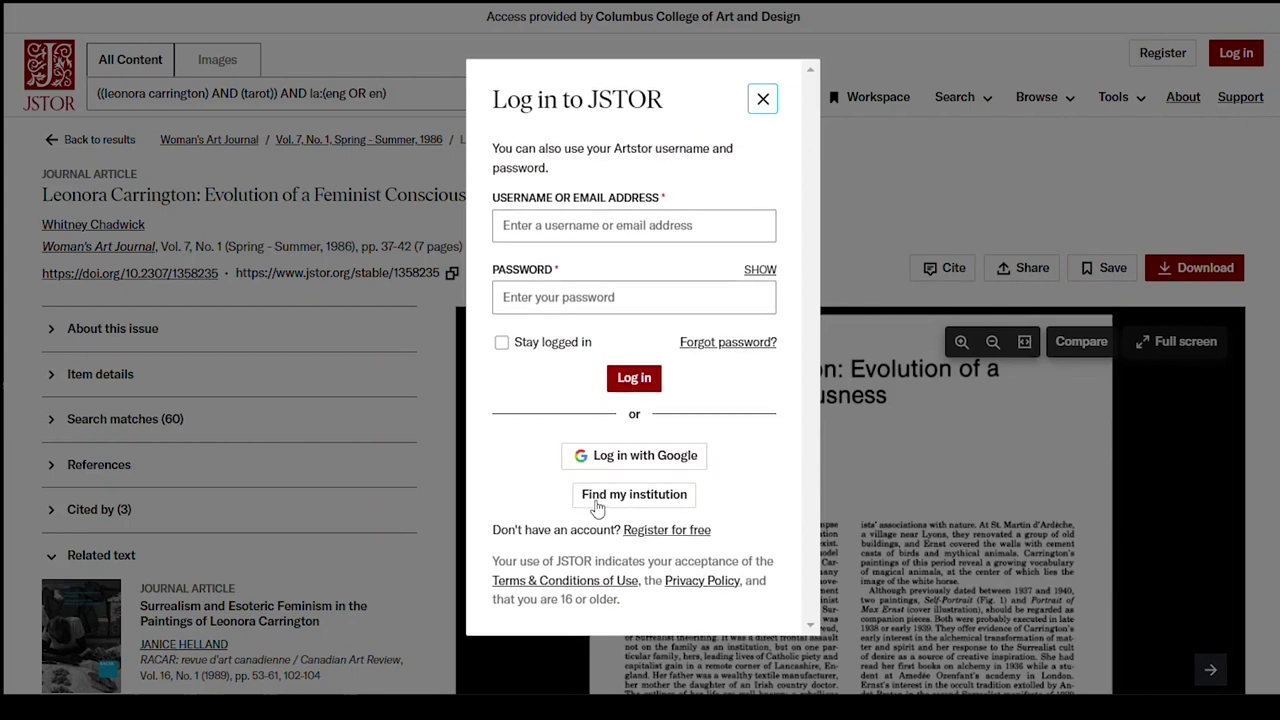
click(640, 500)
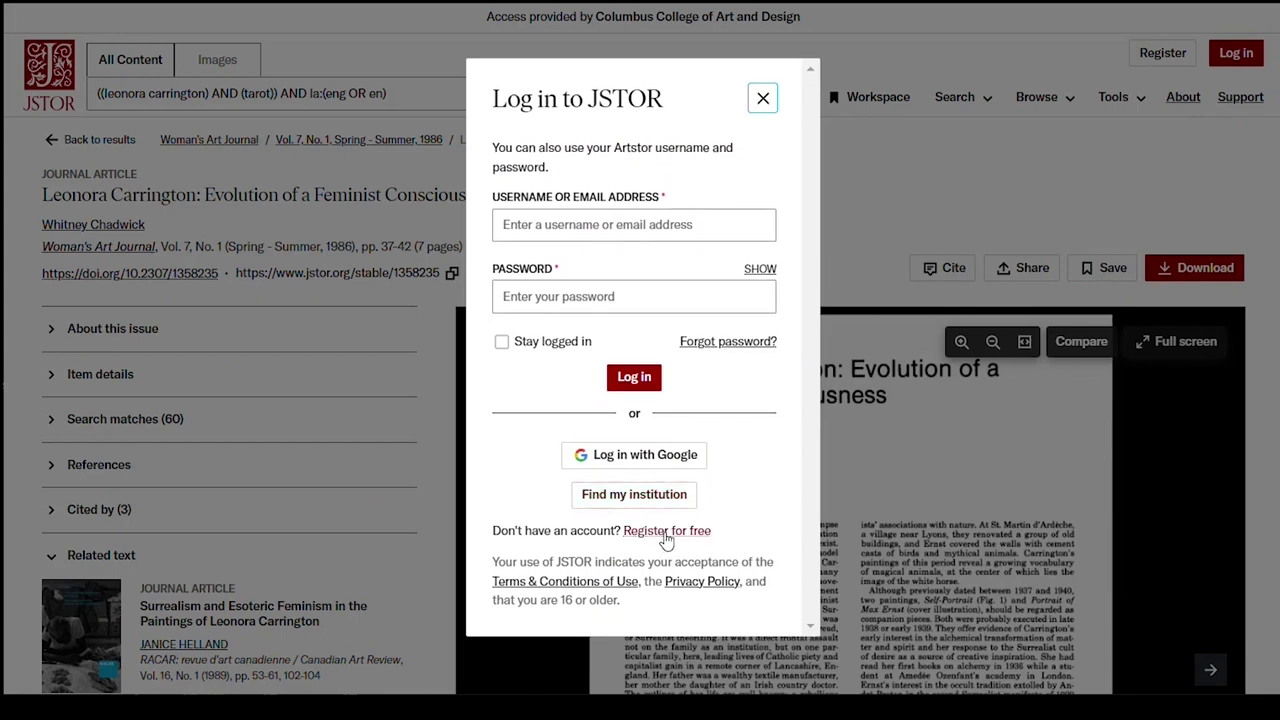
click(666, 538)
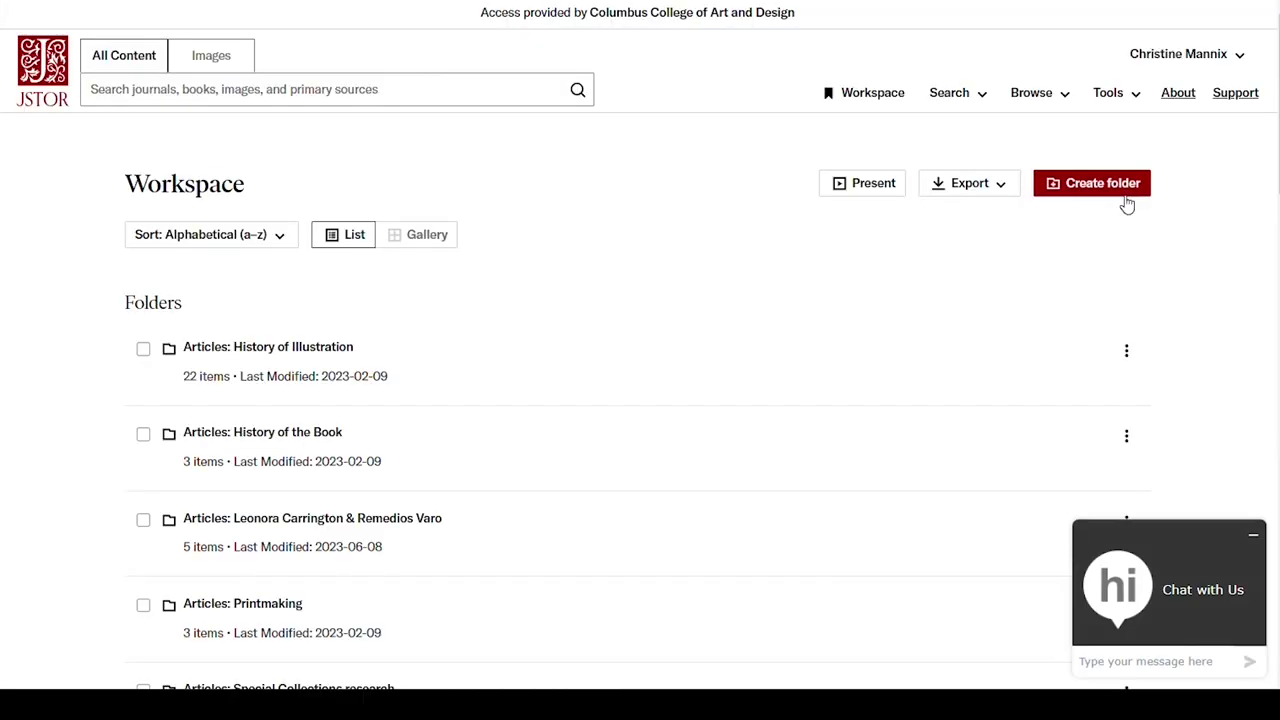
Move the saved Carrington article into the 'Articles: Leonora Carrington & Remedios Varo' folder.
scroll(751, 286, down, 5)
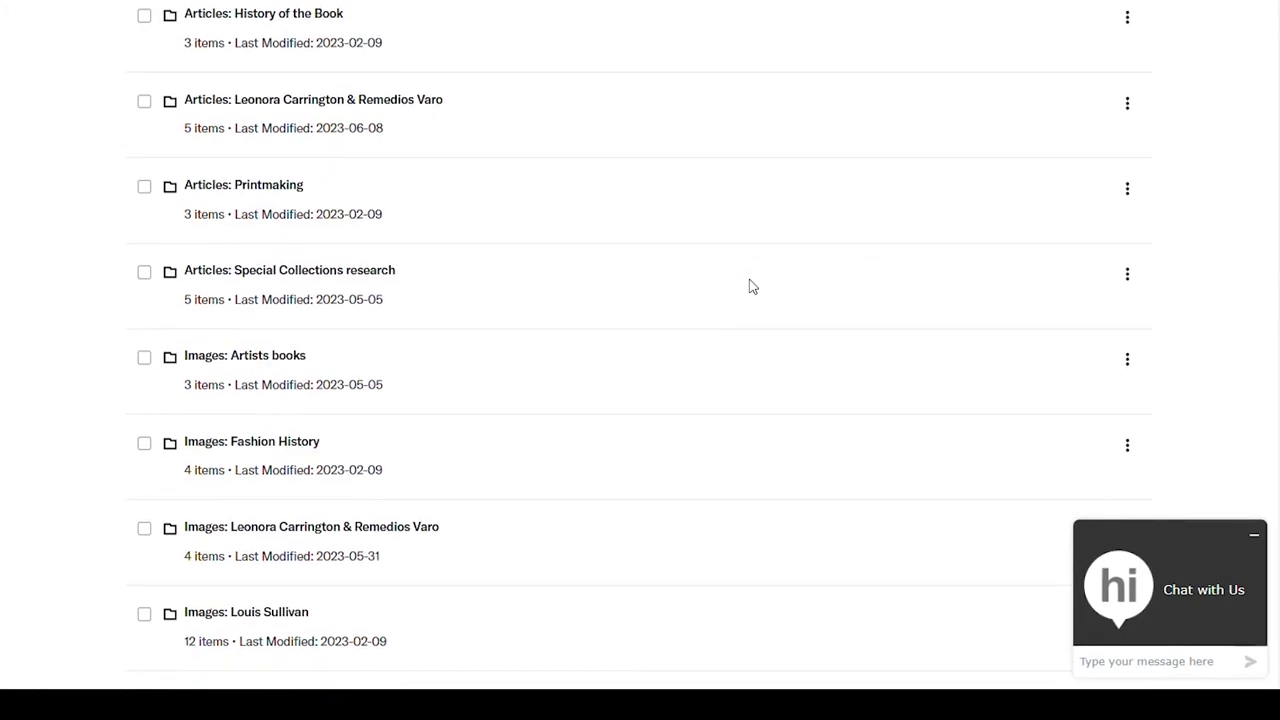
scroll(751, 286, down, 8)
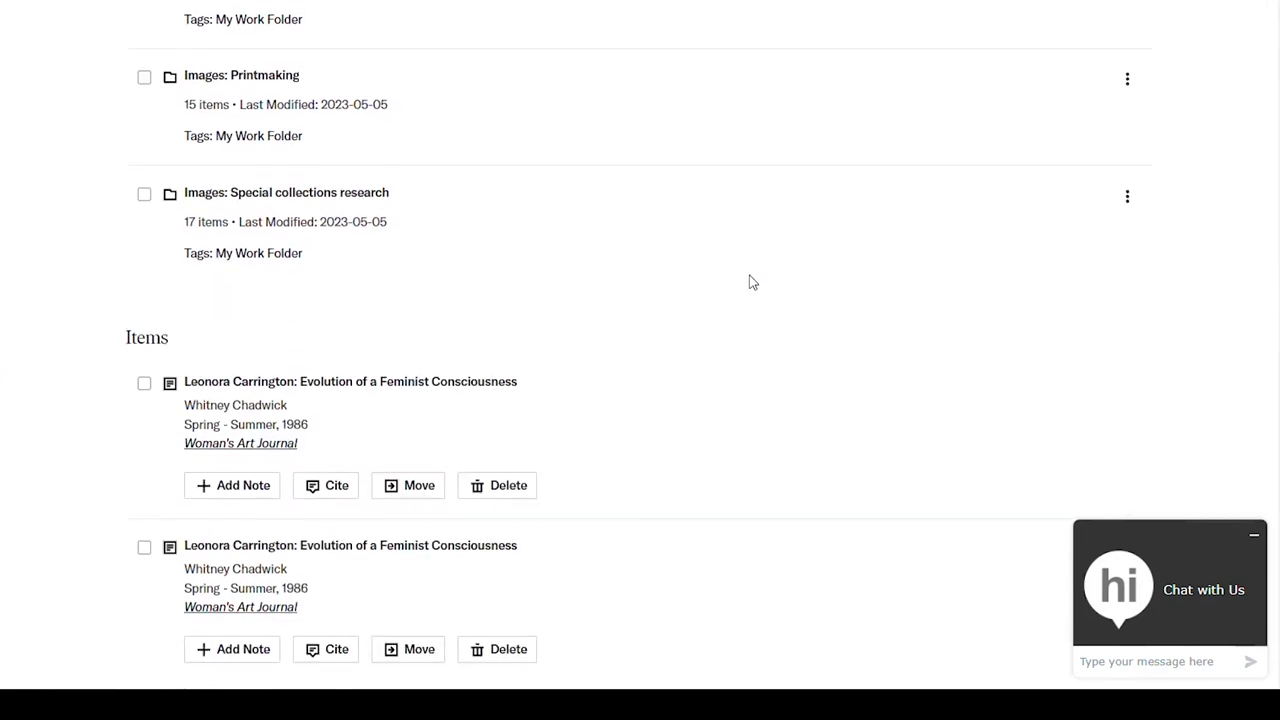
scroll(752, 282, up, 1)
click(143, 584)
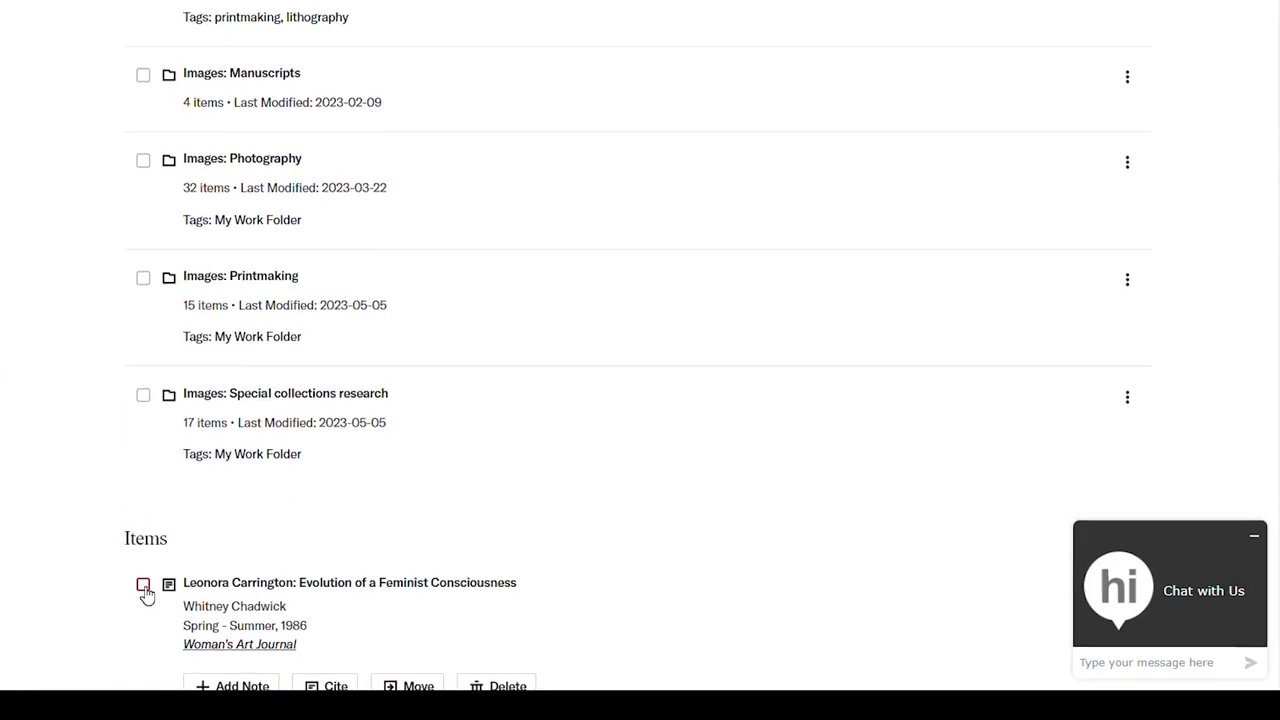
click(1022, 26)
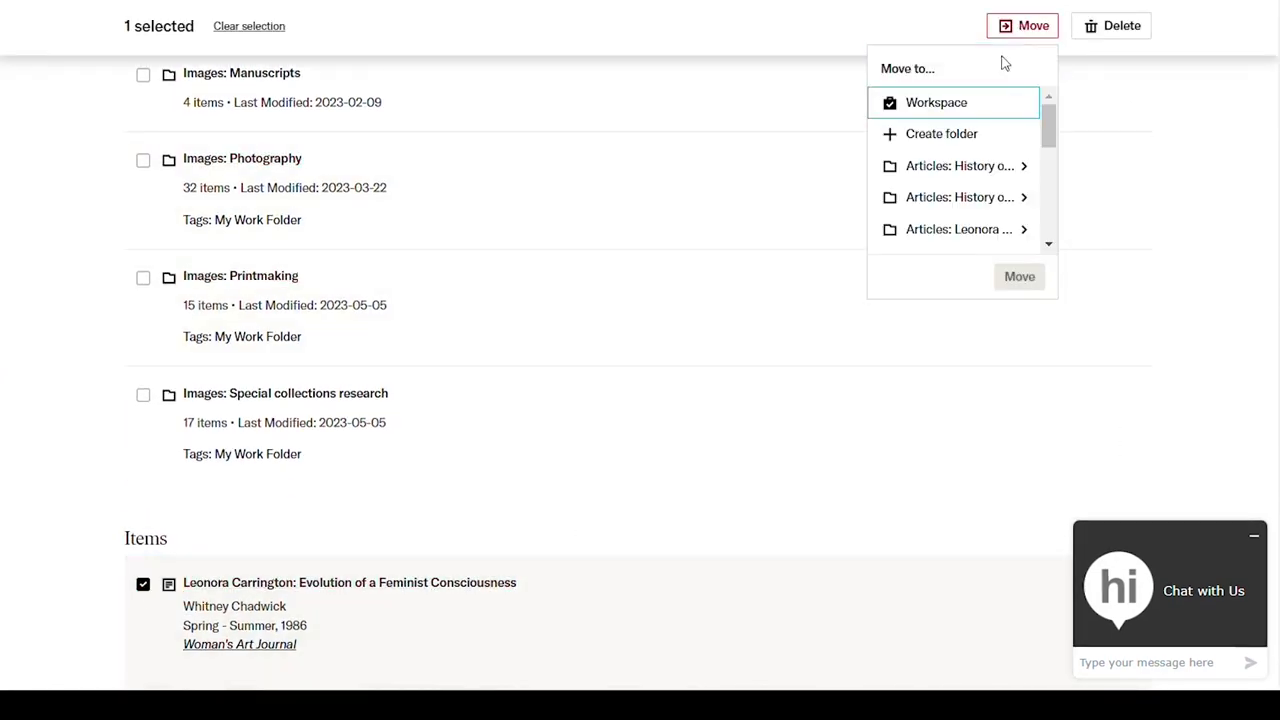
click(951, 231)
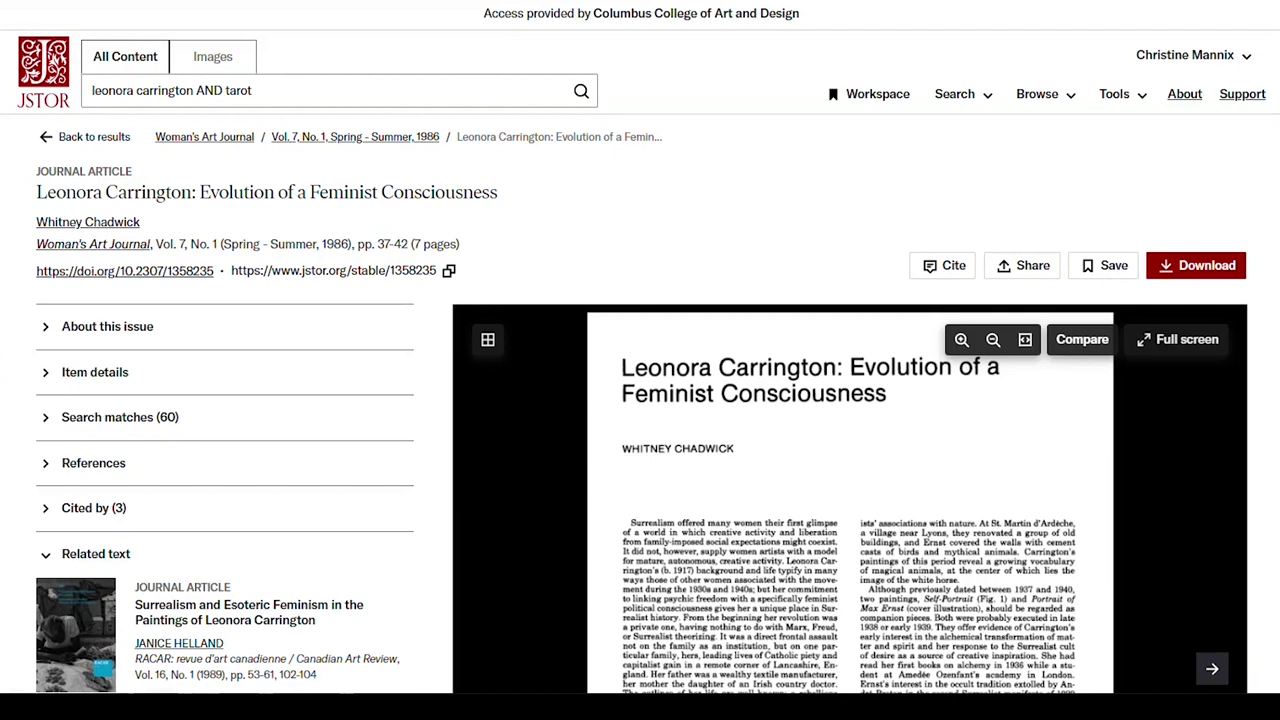
Drop 'AND tarot' from the query and search Images for leonora carrington.
click(255, 91)
key(ctrl+shift+Left)
key(ctrl+shift+Left)
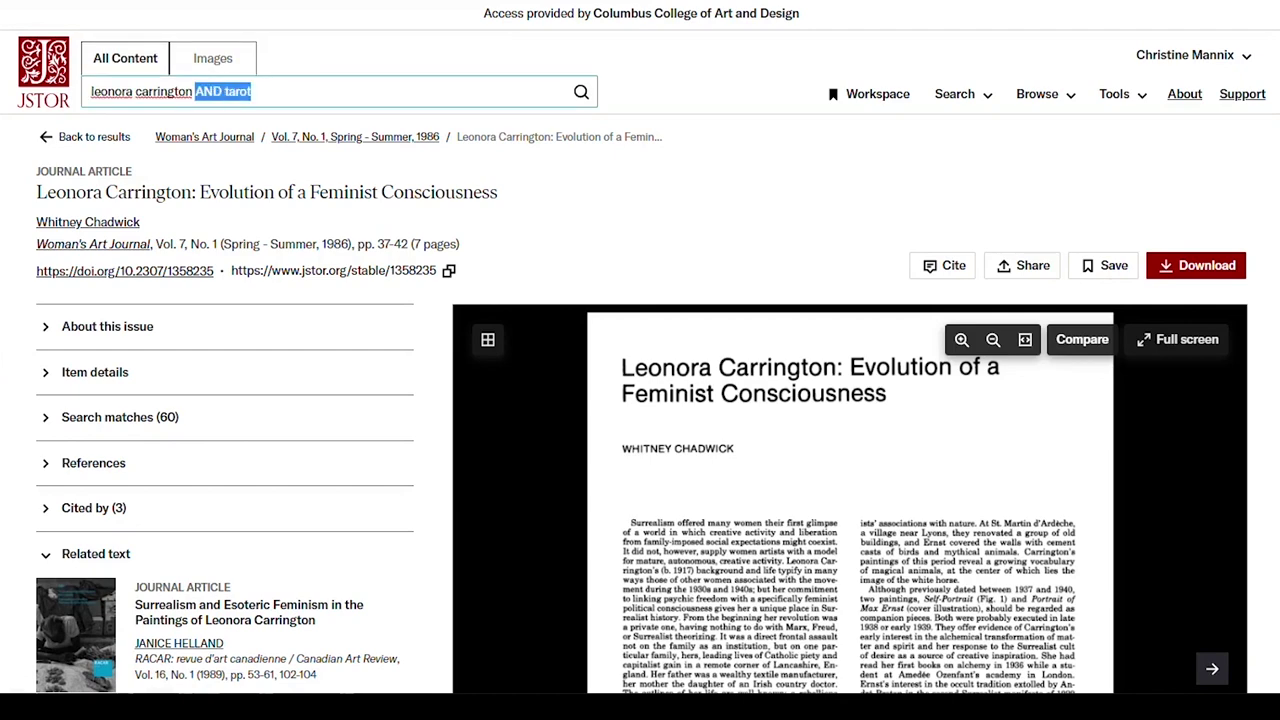
key(BackSpace)
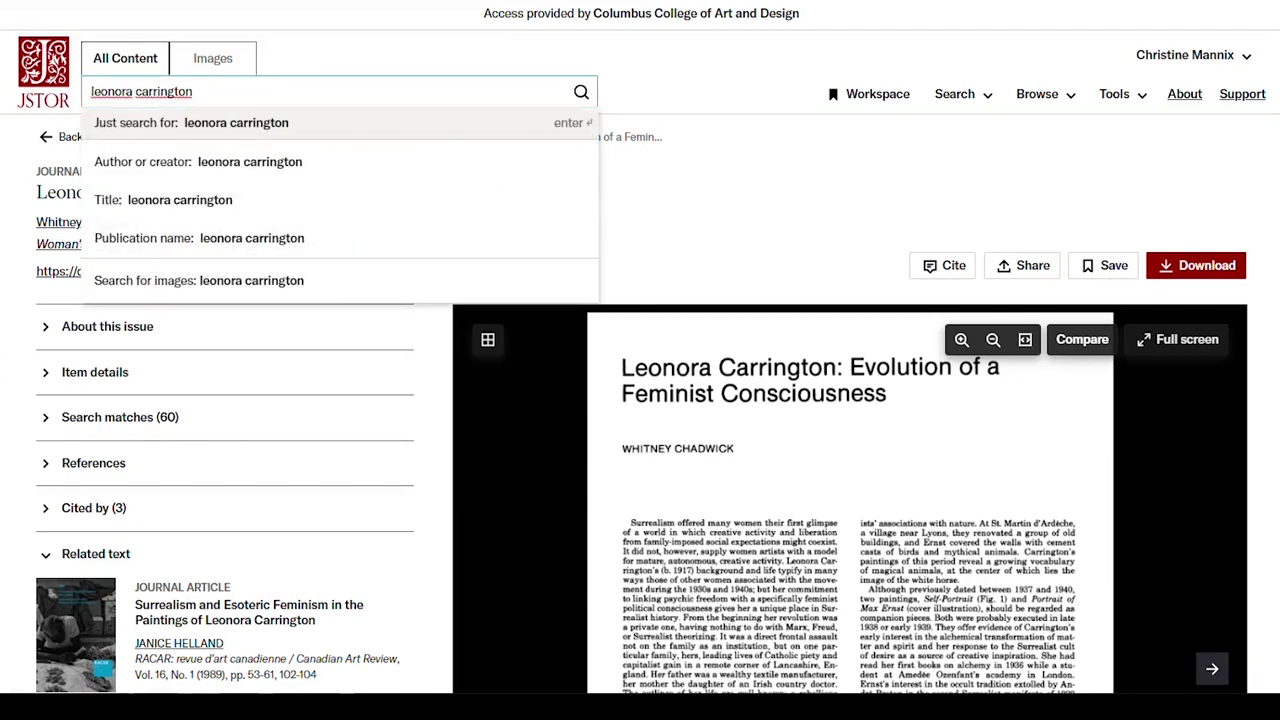
click(222, 58)
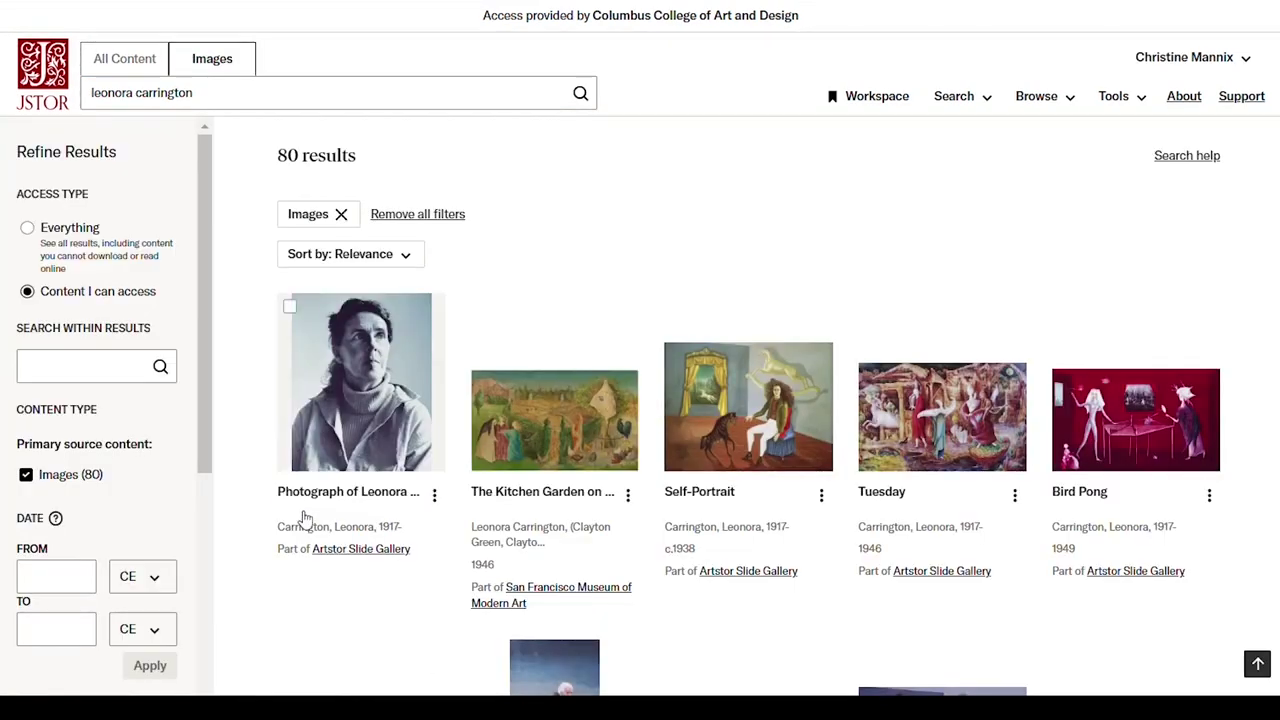
Open The Kitchen Garden on the Eyot (1946), zoom in and out, and start comparing it.
scroll(305, 520, down, 3)
scroll(305, 510, up, 2)
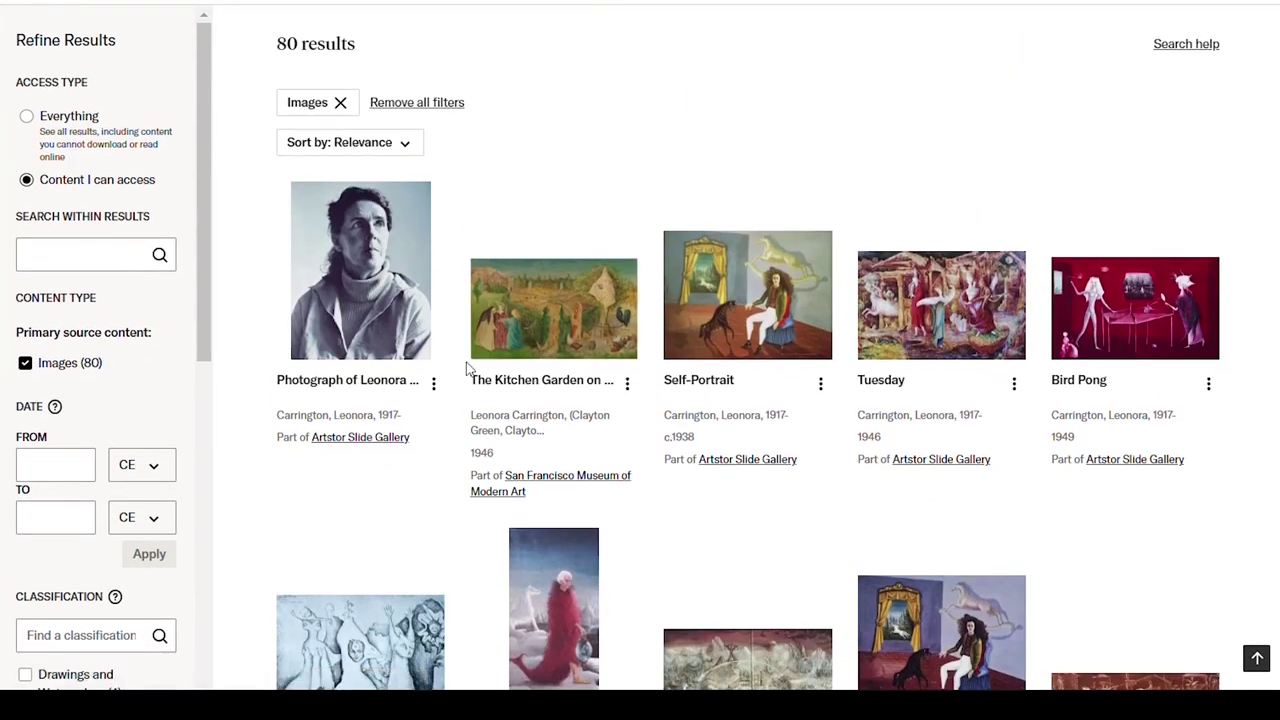
click(525, 300)
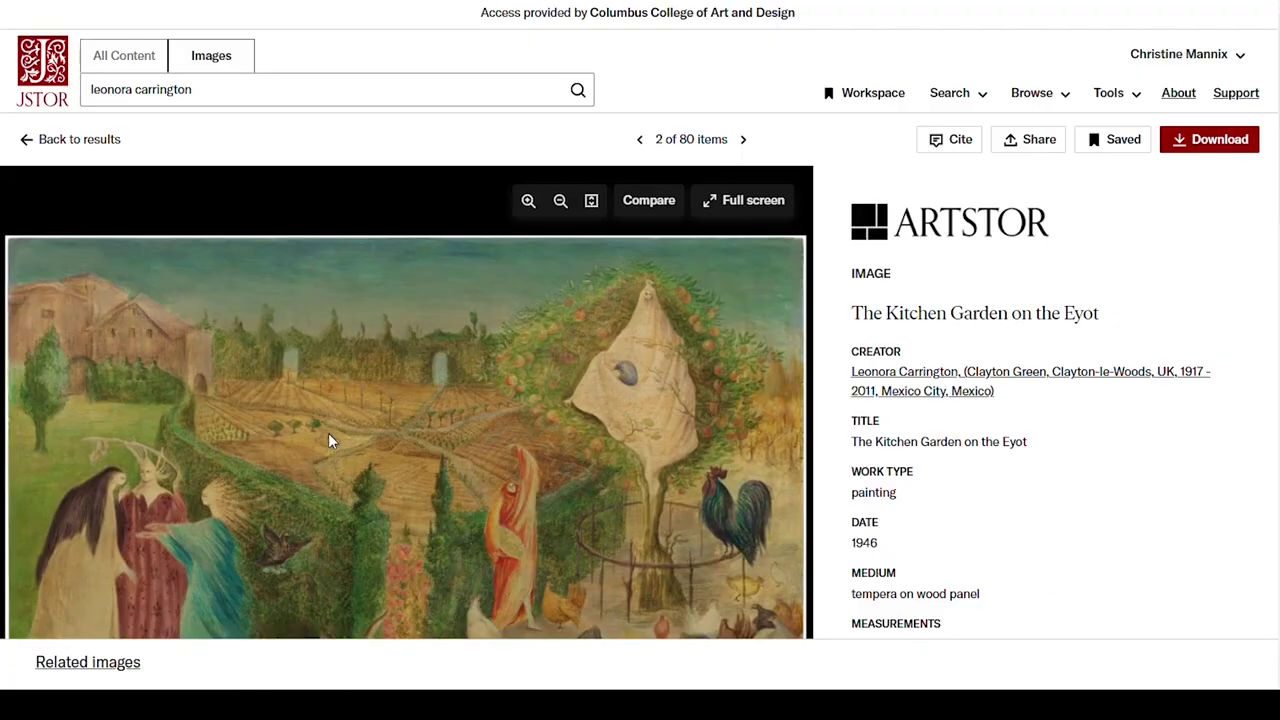
scroll(328, 433, up, 5)
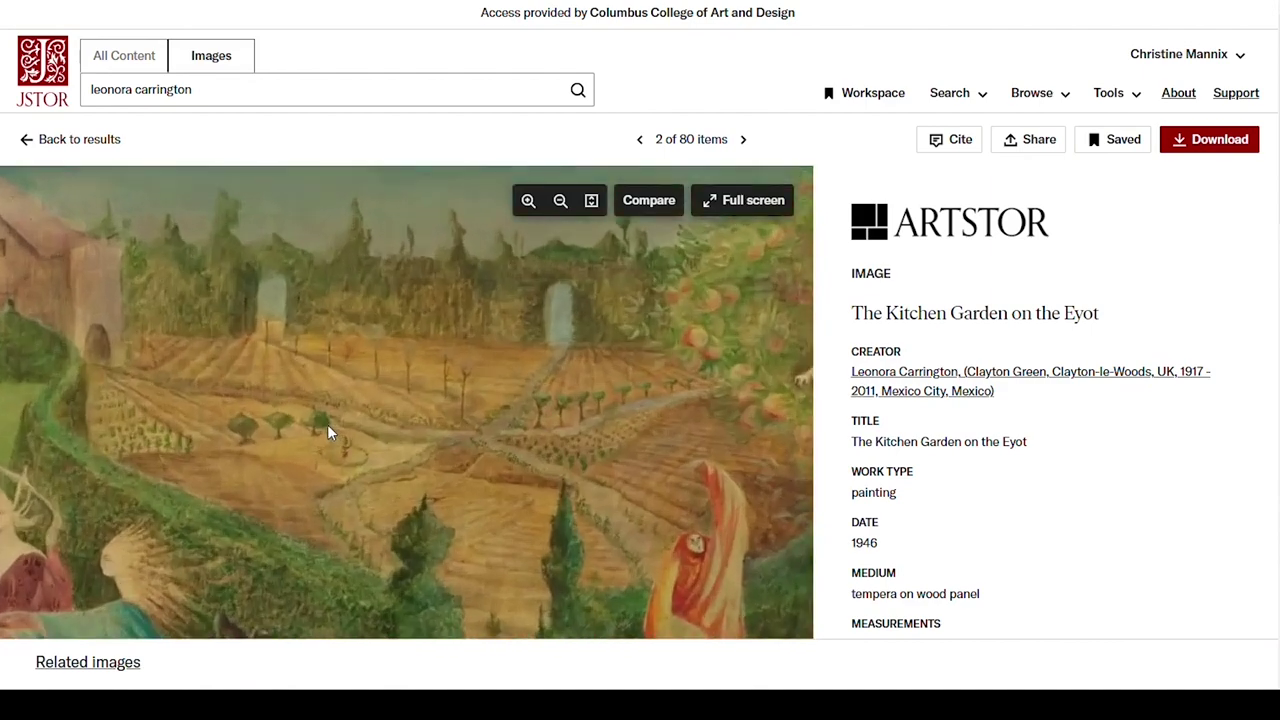
scroll(329, 432, up, 4)
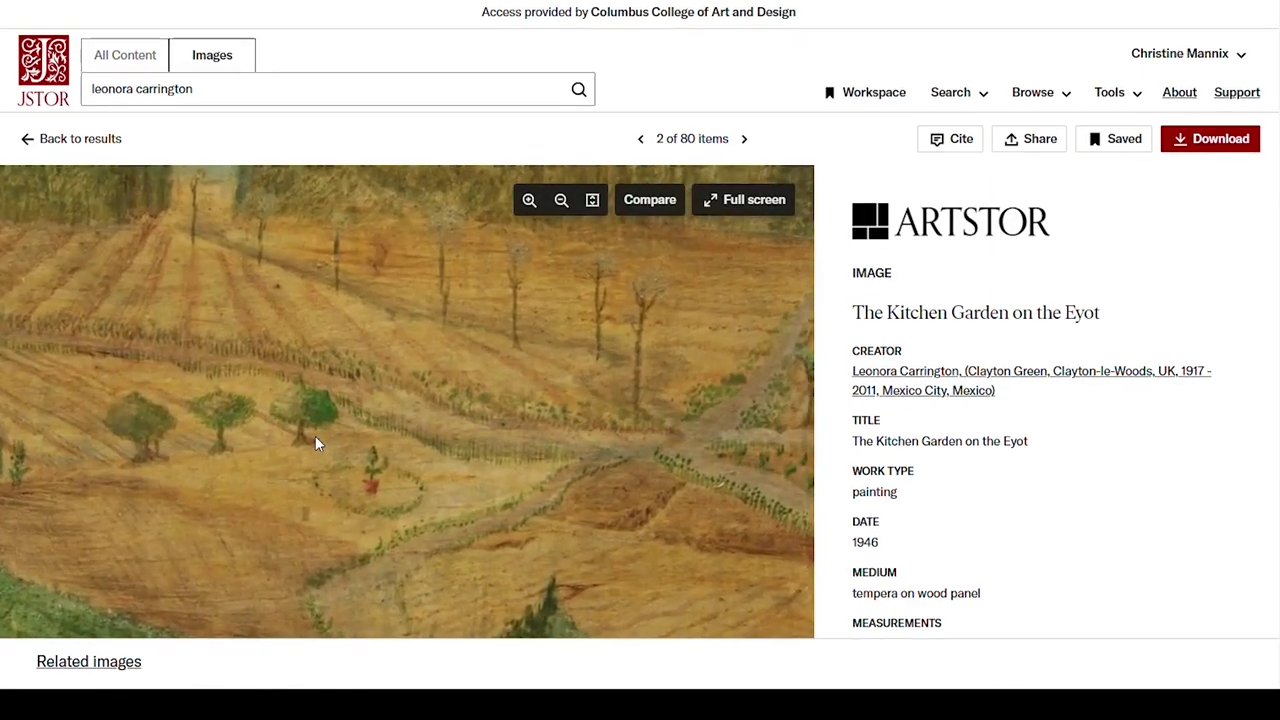
scroll(315, 444, down, 8)
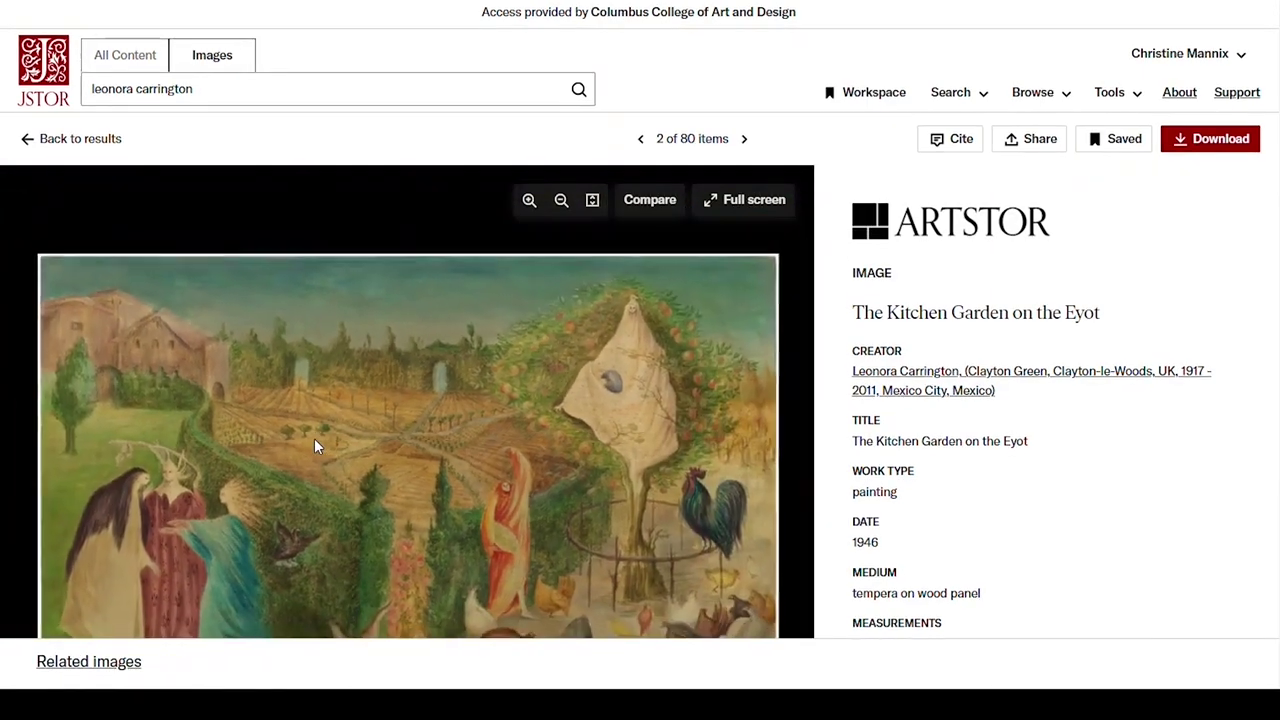
click(640, 200)
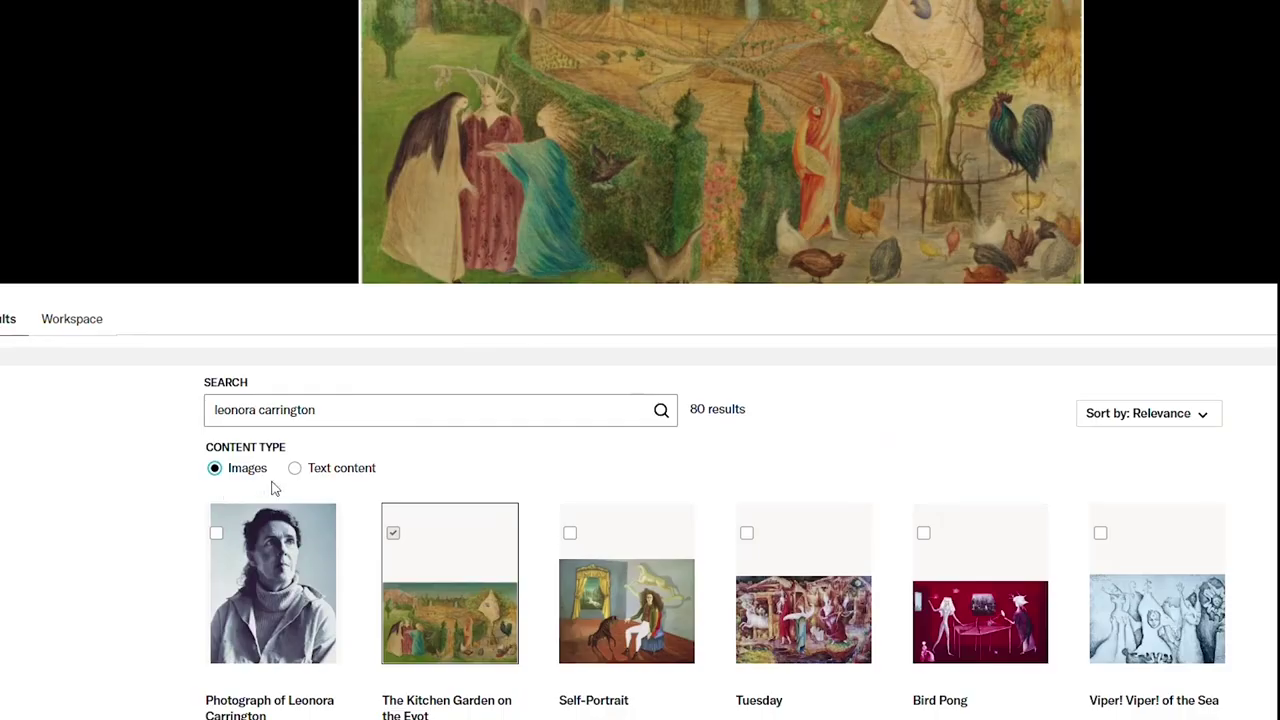
Add Tuesday to the side-by-side image comparison.
click(809, 617)
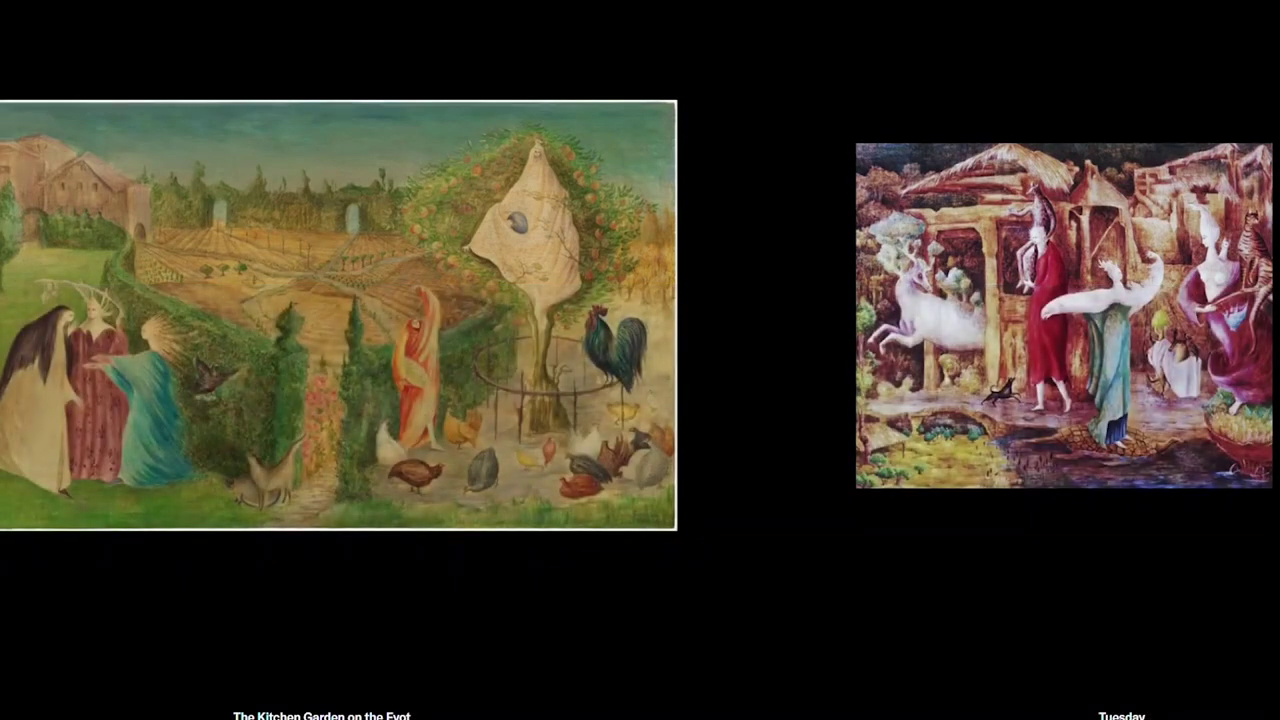
scroll(1061, 386, up, 5)
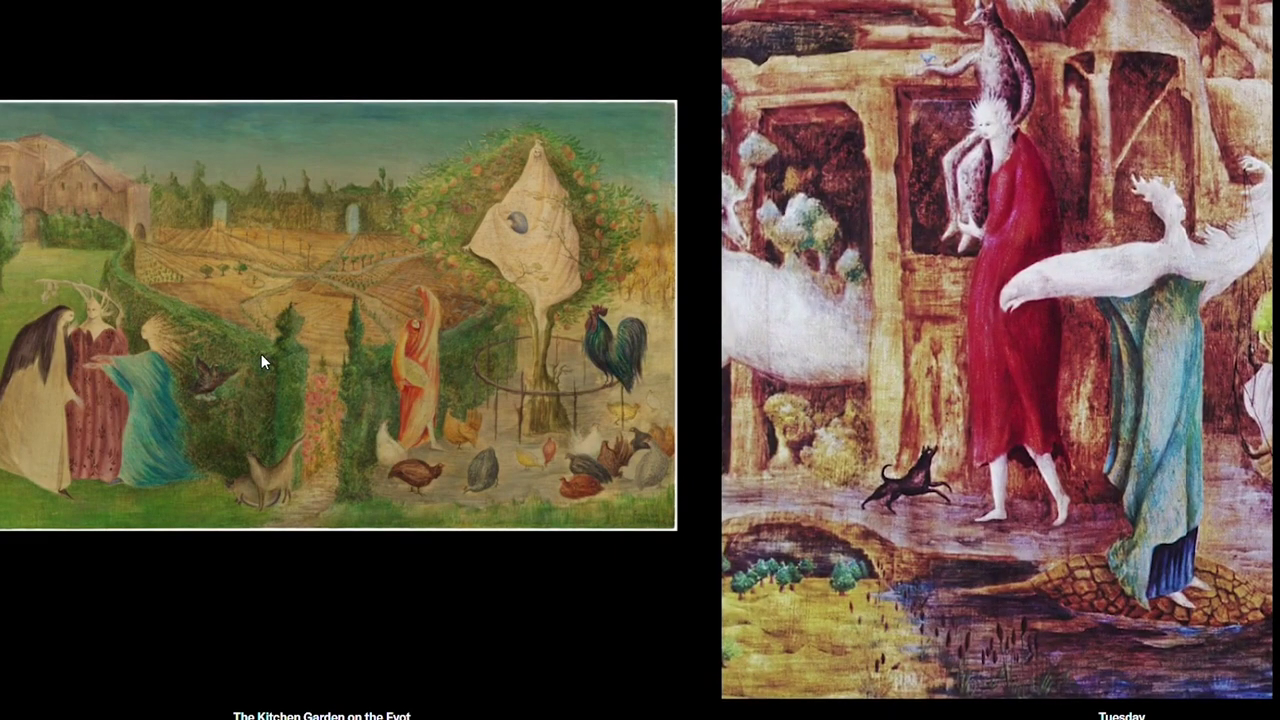
scroll(261, 353, up, 2)
scroll(261, 353, up, 3)
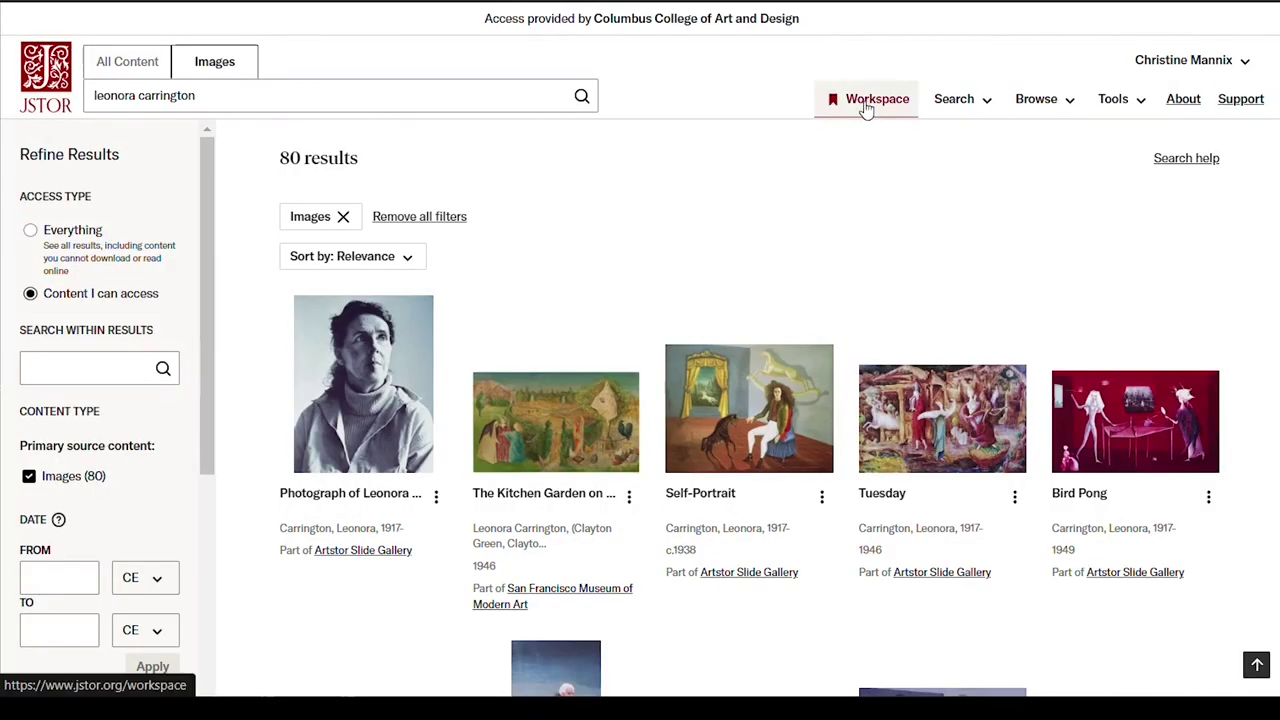
Open the Images: Leonora Carrington & Remedios Varo folder in Workspace.
click(866, 100)
scroll(451, 289, down, 5)
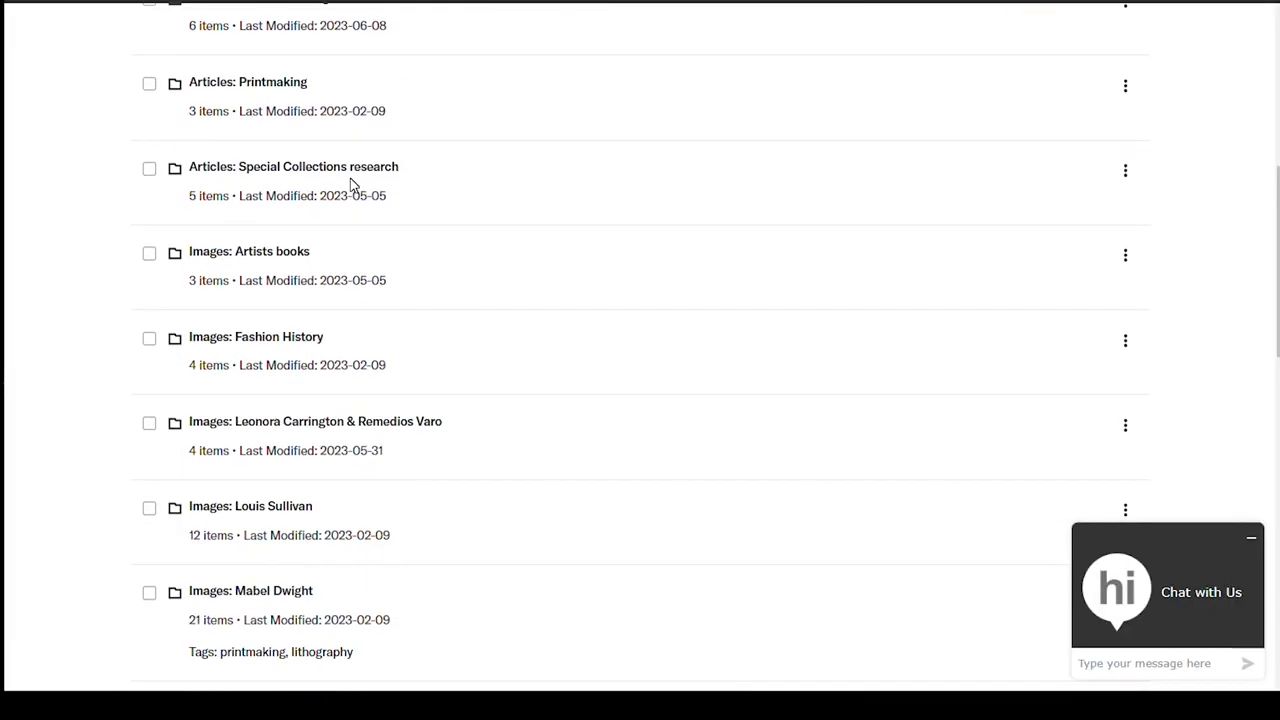
scroll(352, 185, down, 1)
click(285, 316)
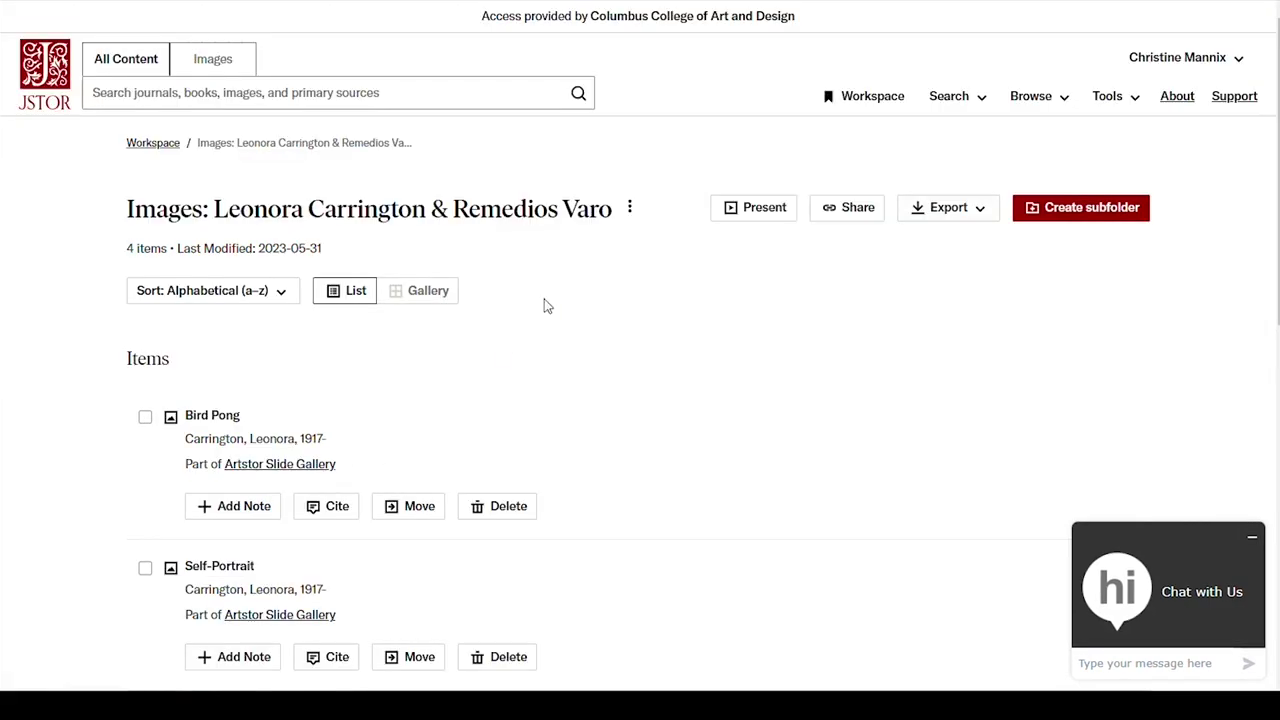
Present the folder full screen and advance to The Kitchen Garden on the Eyot.
click(742, 208)
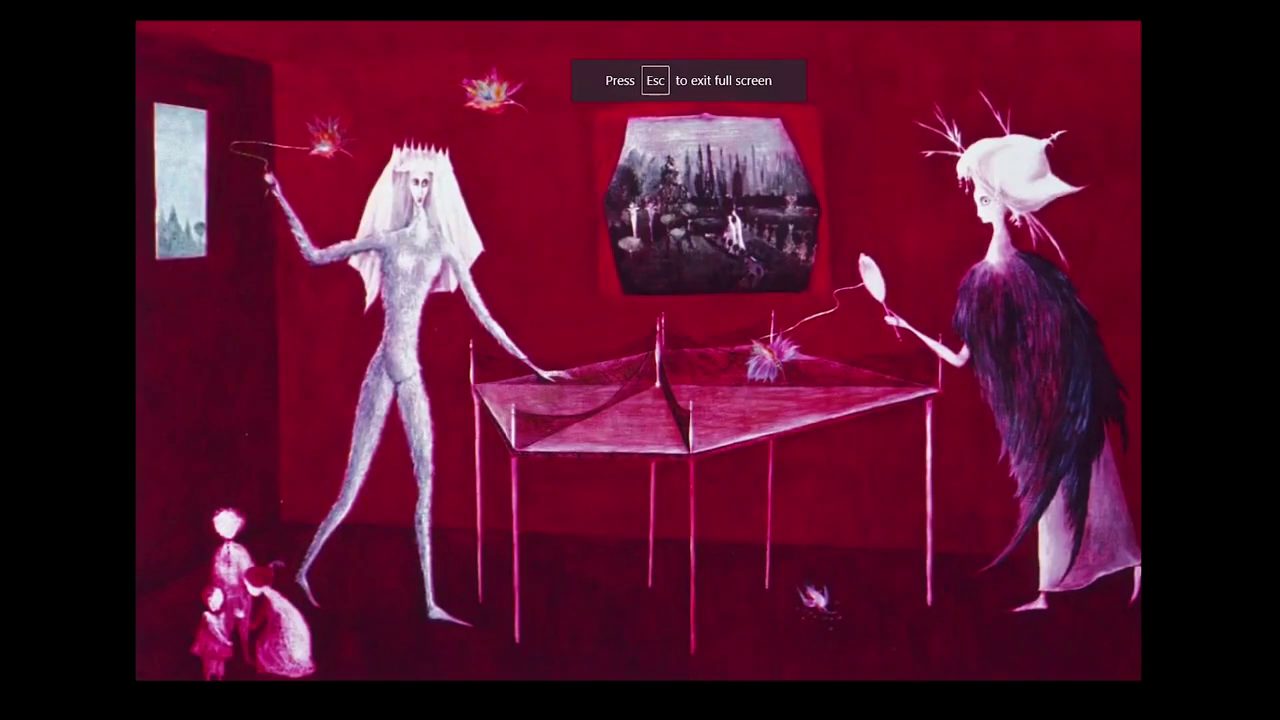
key(Right)
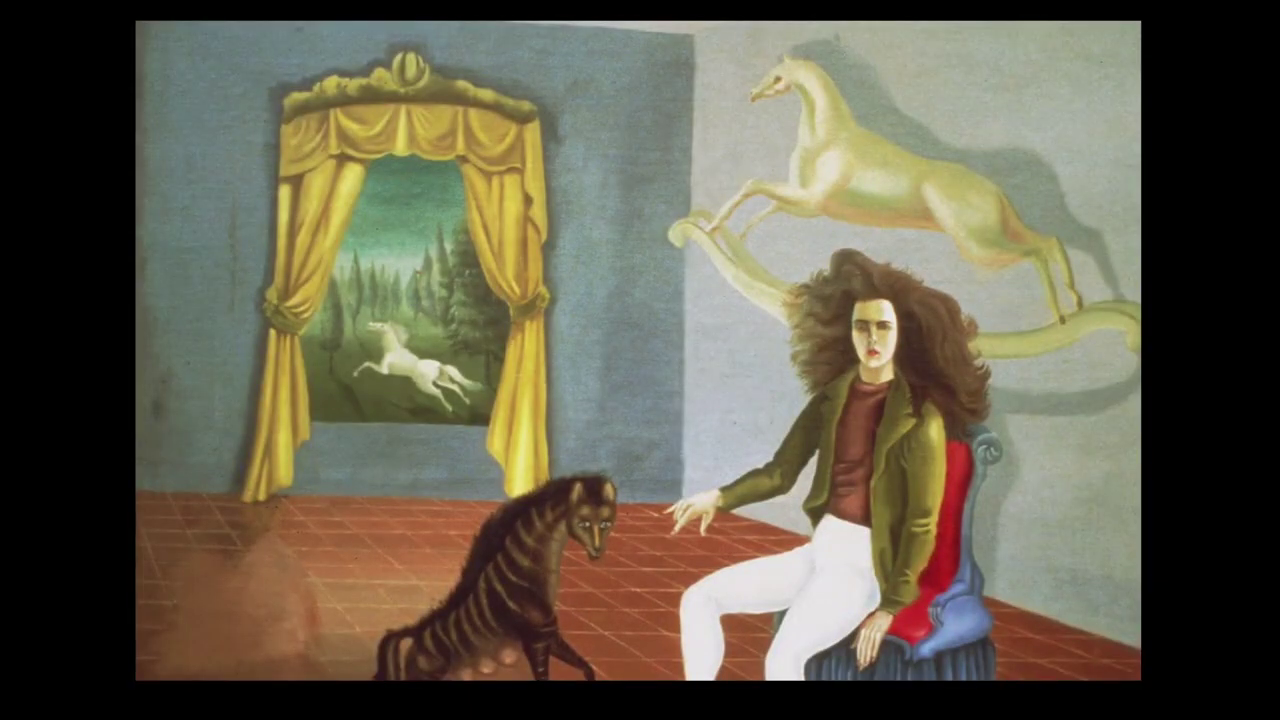
key(Right)
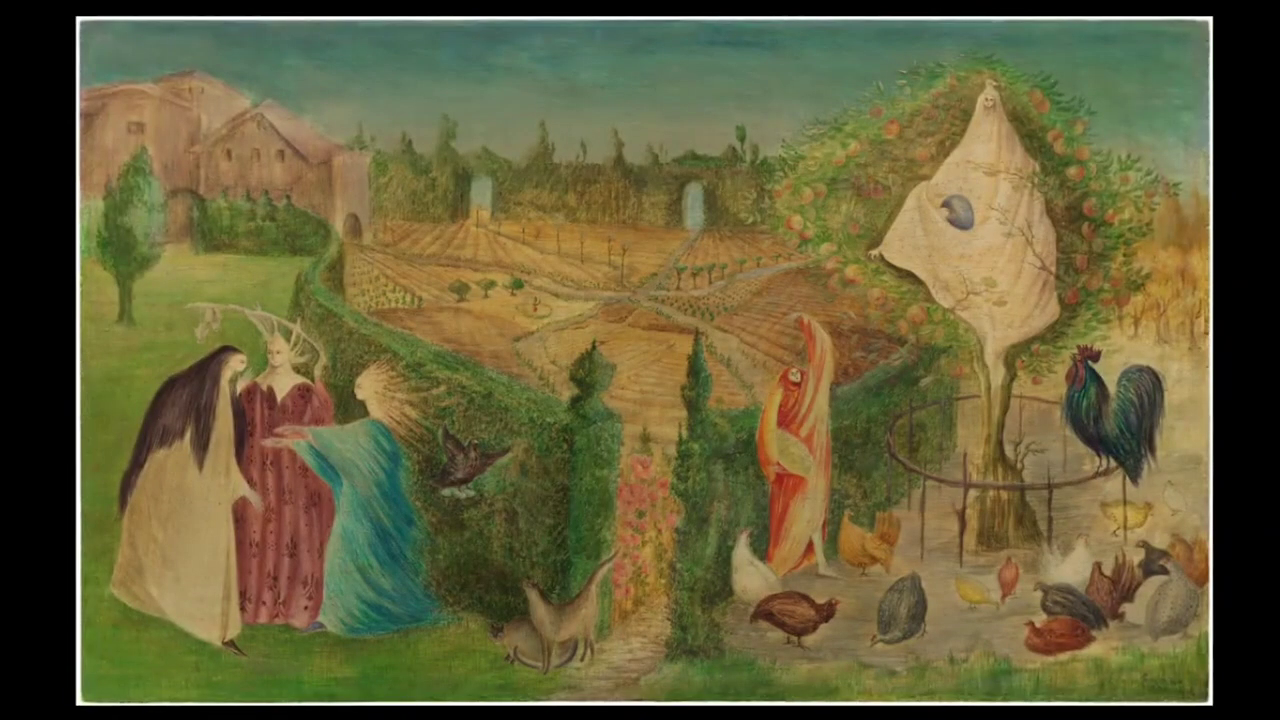